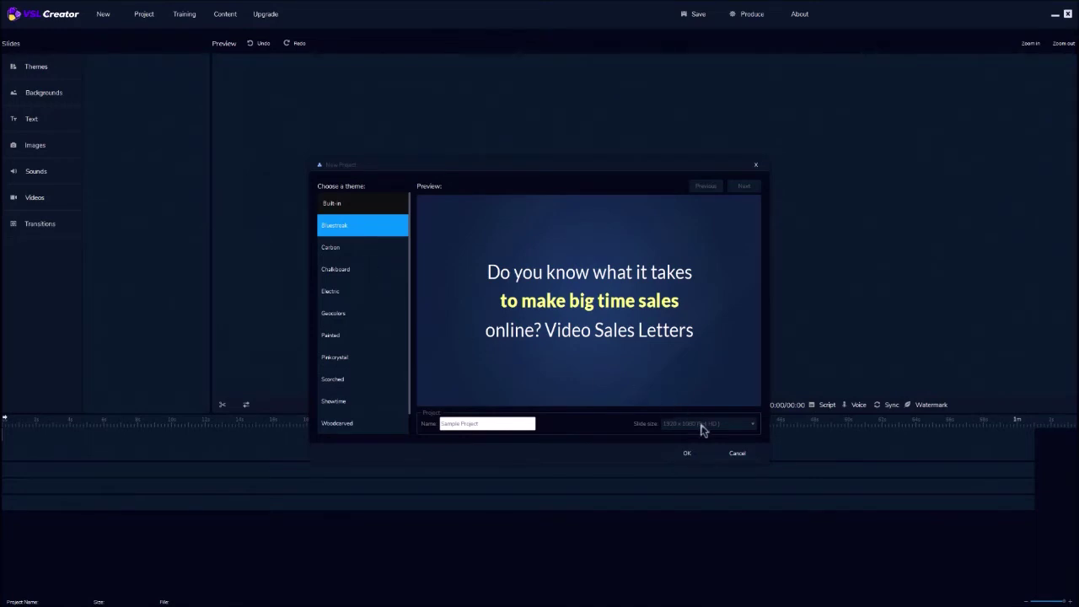
# Create the new project named Sample Project using the Bluestreak theme.
pyautogui.click(689, 451)
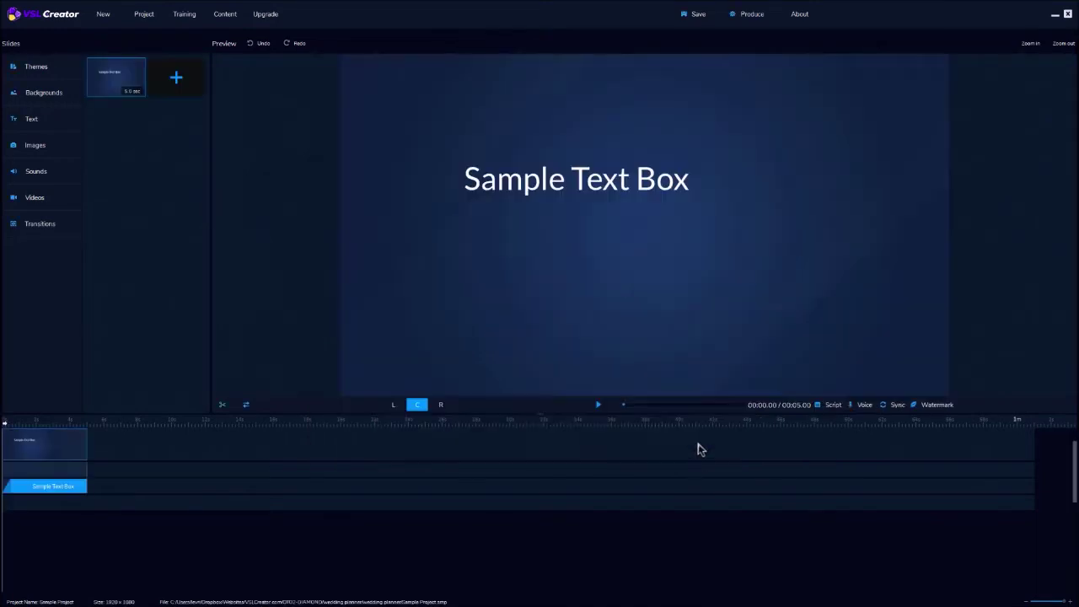
# Import the sales script from a .txt file and generate about ten 5-second slides from it.
pyautogui.click(832, 405)
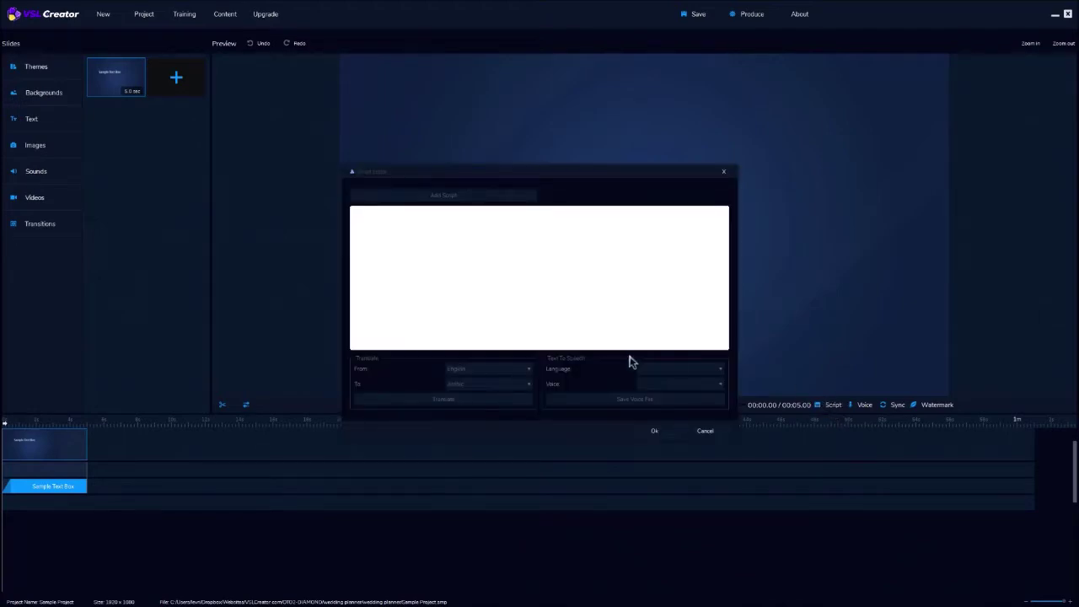
pyautogui.click(438, 196)
pyautogui.scroll(-2, 579, 354)
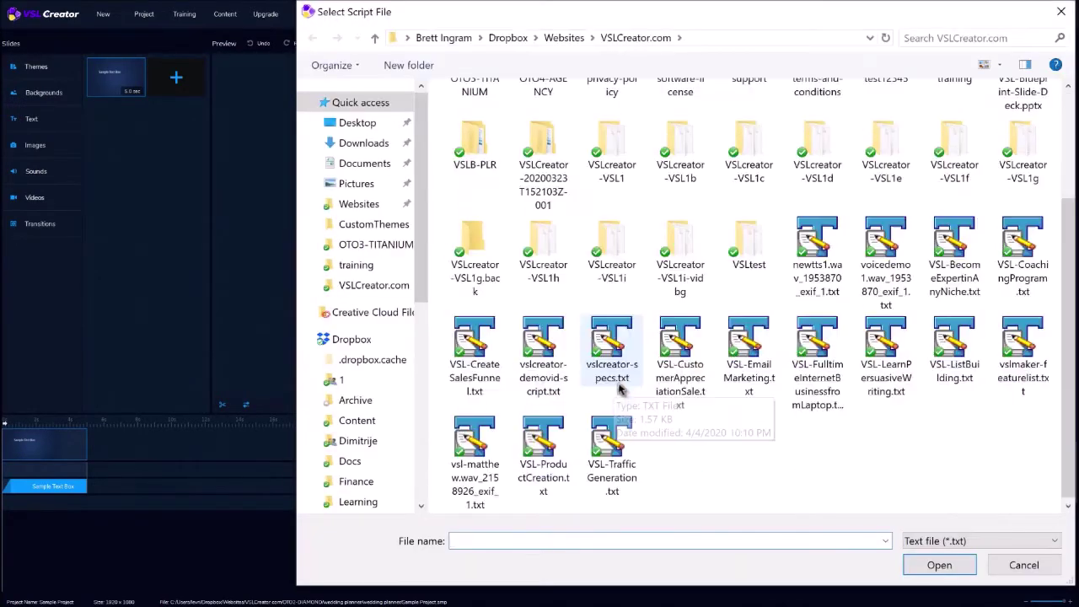
pyautogui.click(950, 561)
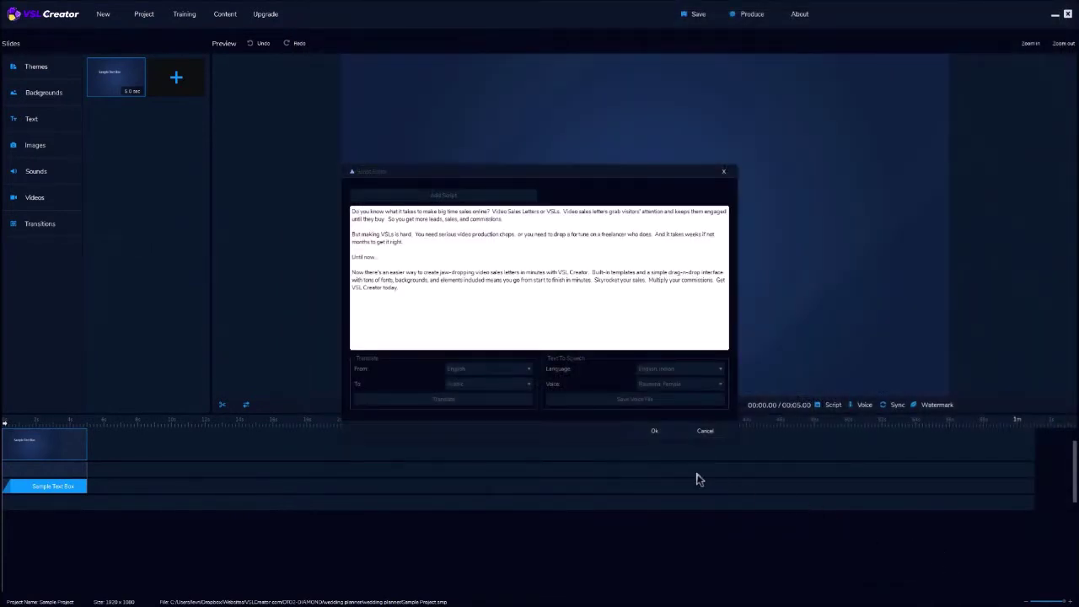
pyautogui.click(655, 432)
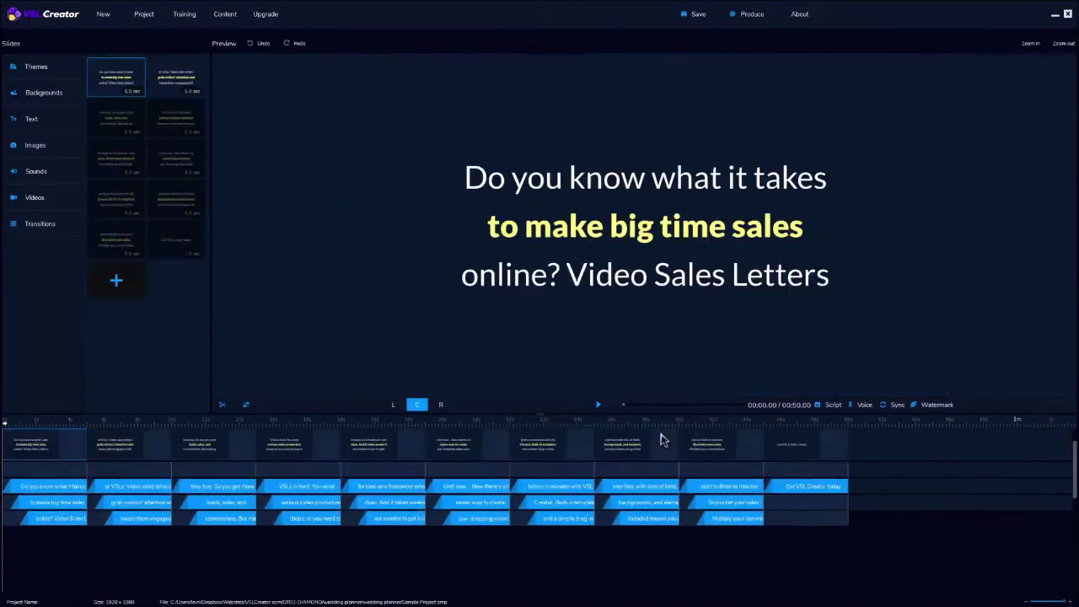
# Step through slides 2 to 5 to show the 'fortune on a freelancer who does' slide.
pyautogui.click(160, 80)
pyautogui.click(134, 126)
pyautogui.click(179, 129)
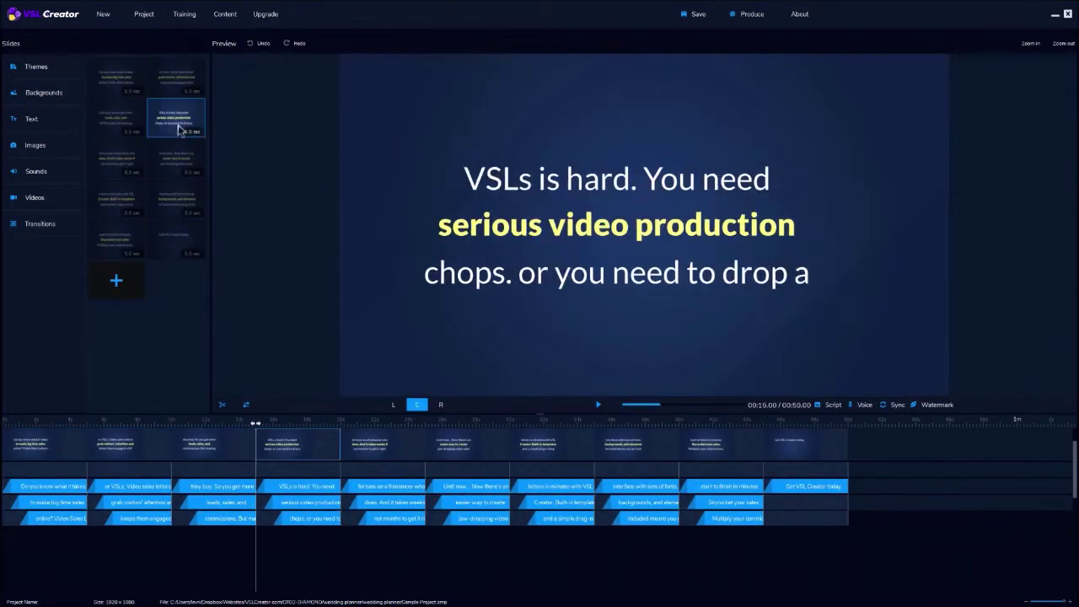
pyautogui.click(140, 162)
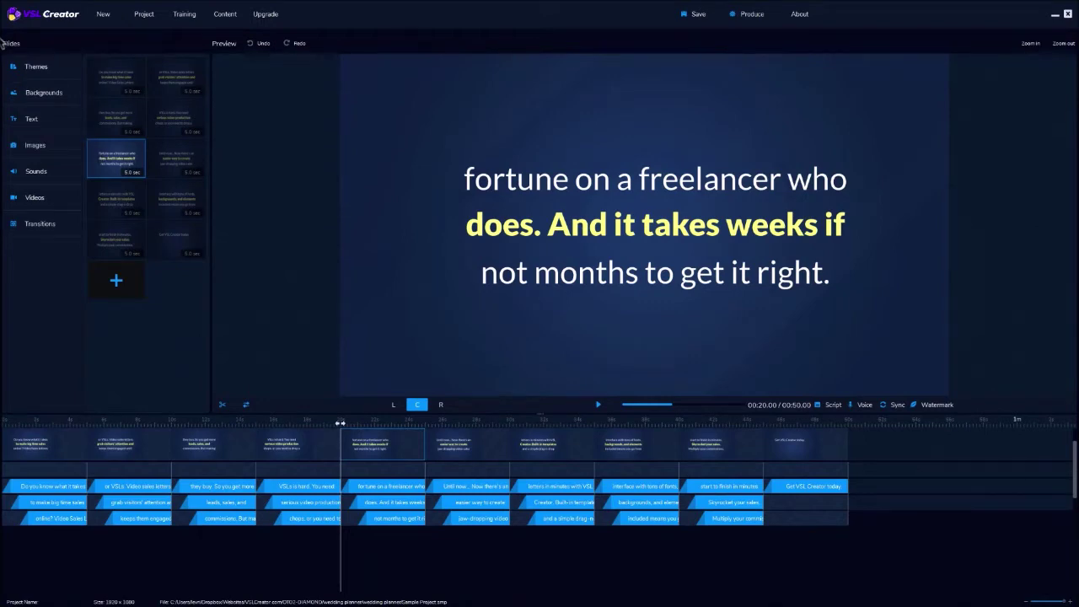
# Preview the built-in themes from Carbon through Woodcarved.
pyautogui.click(88, 79)
pyautogui.click(375, 244)
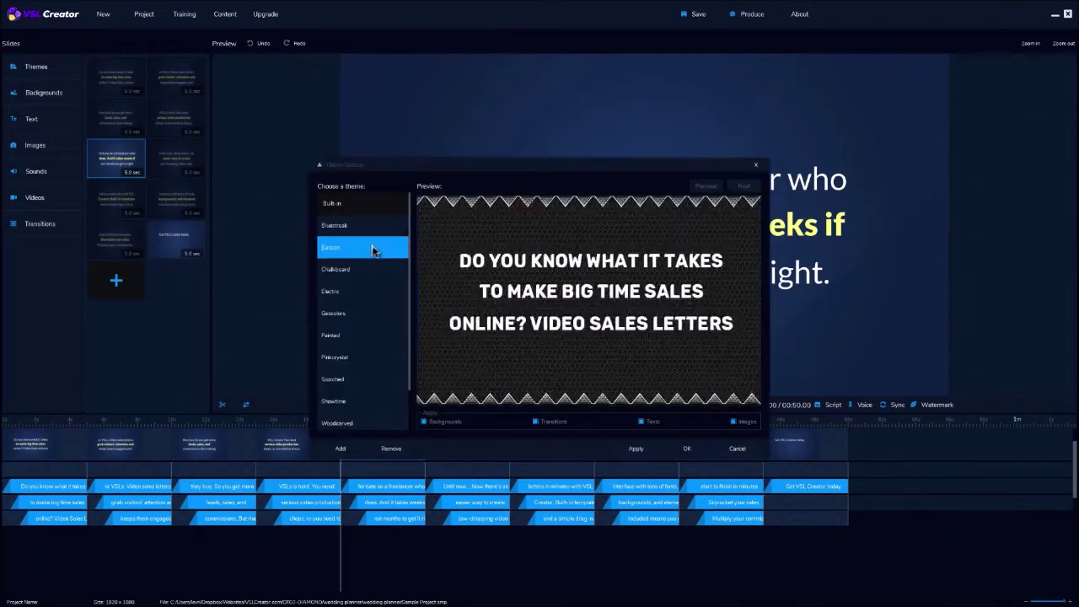
pyautogui.click(372, 271)
pyautogui.click(377, 293)
pyautogui.click(377, 314)
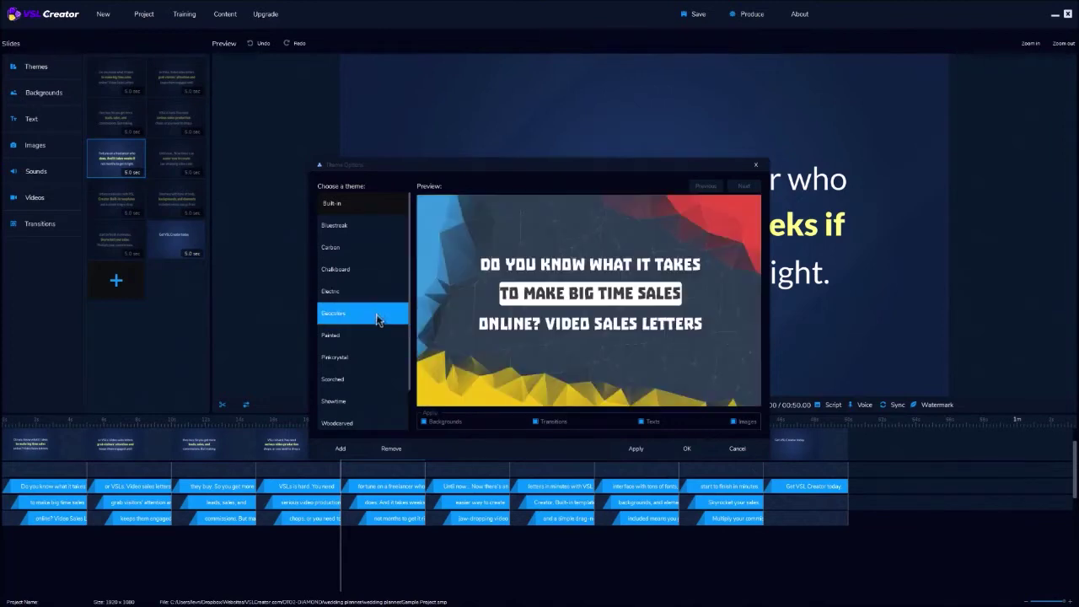
pyautogui.click(377, 336)
pyautogui.click(378, 358)
pyautogui.click(376, 380)
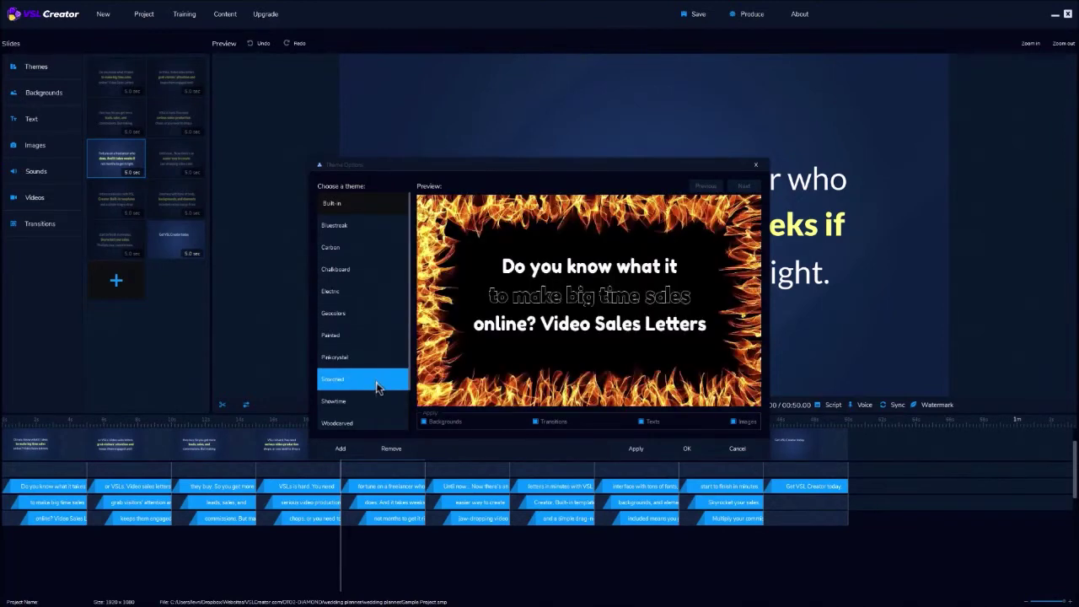
pyautogui.click(375, 402)
pyautogui.click(373, 421)
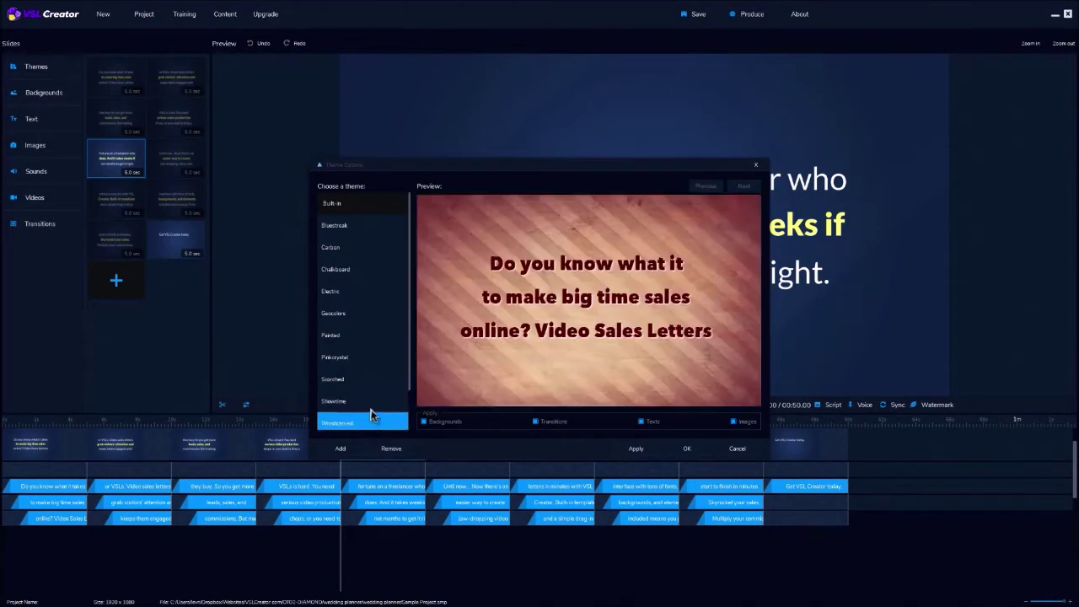
pyautogui.scroll(-1, 373, 417)
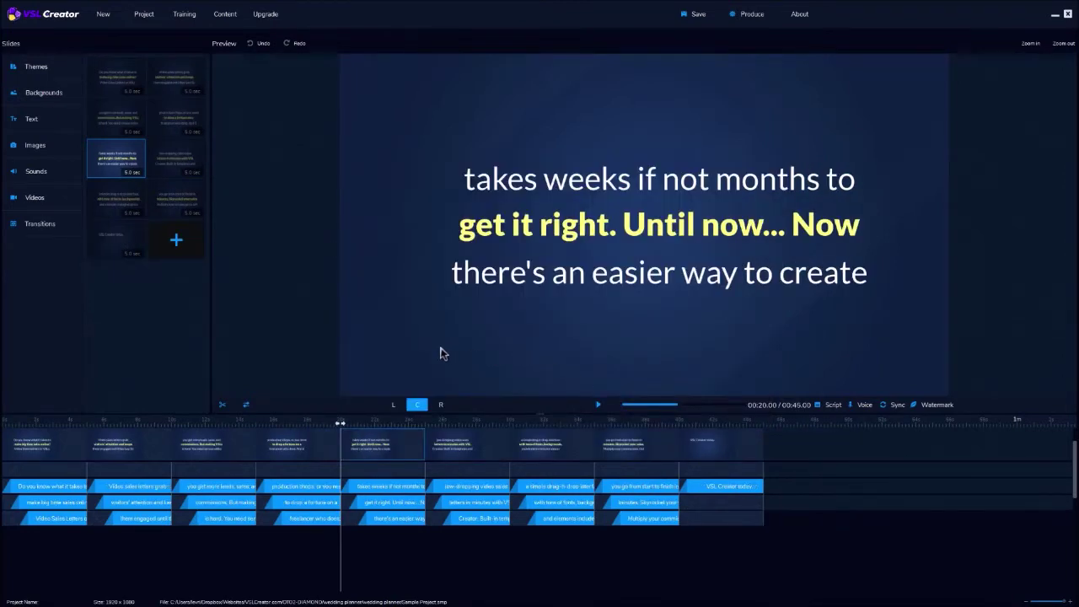
# Apply the clovers.jpg green clover background to the slide.
pyautogui.click(118, 94)
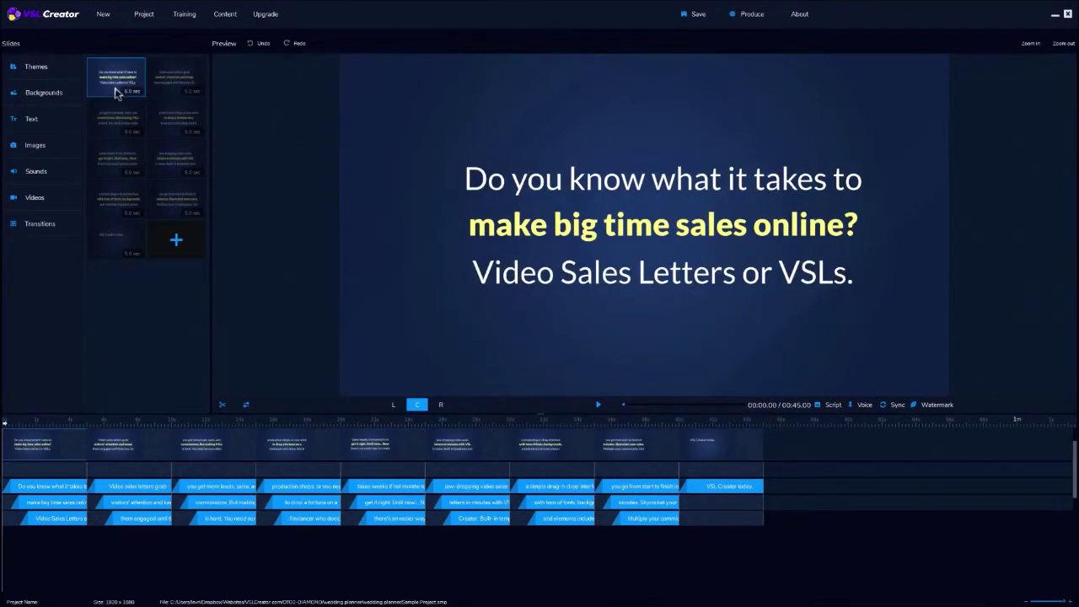
pyautogui.click(75, 98)
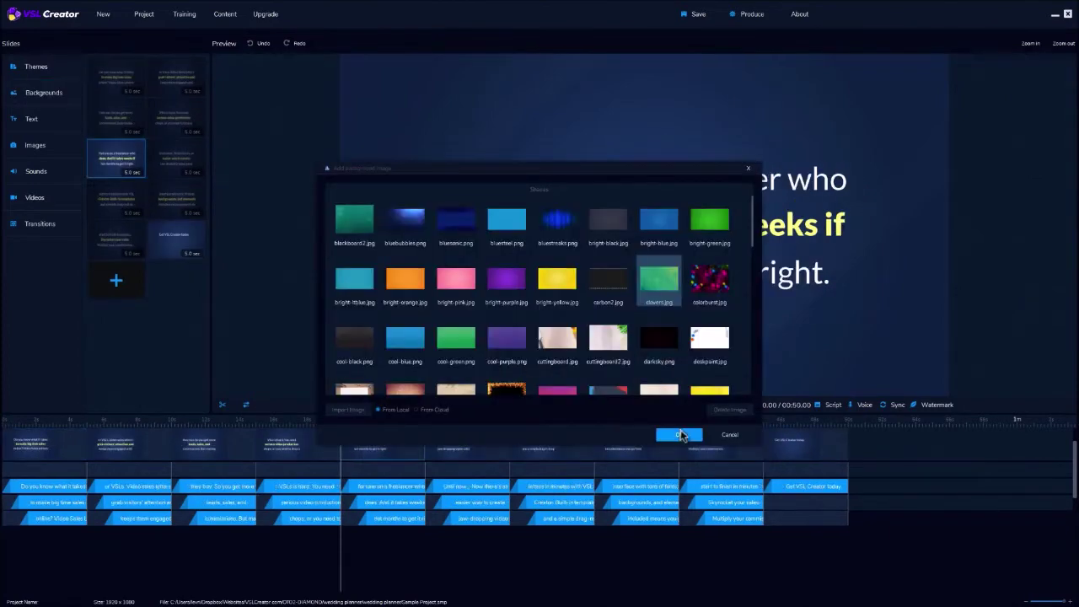
pyautogui.click(679, 434)
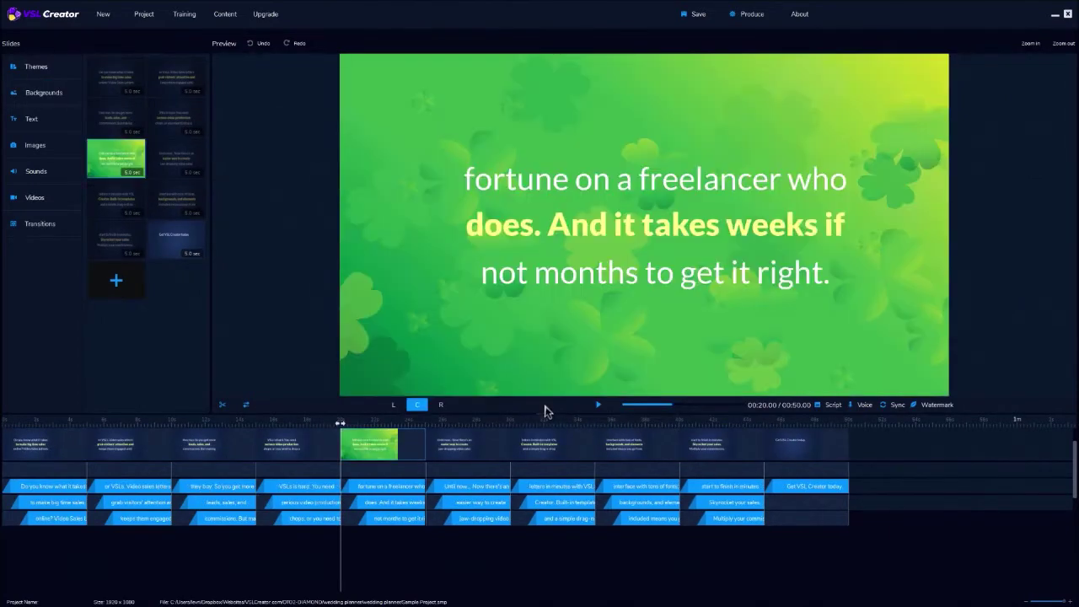
pyautogui.click(109, 80)
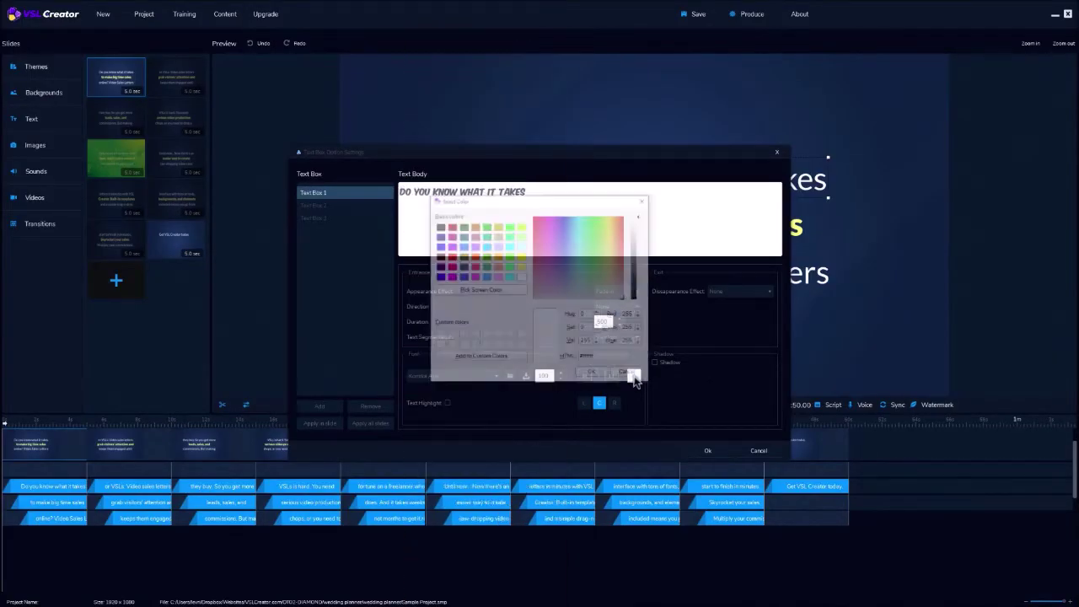
# Make the opening line orange-red at size 65 with a top-to-bottom entrance effect.
pyautogui.click(484, 264)
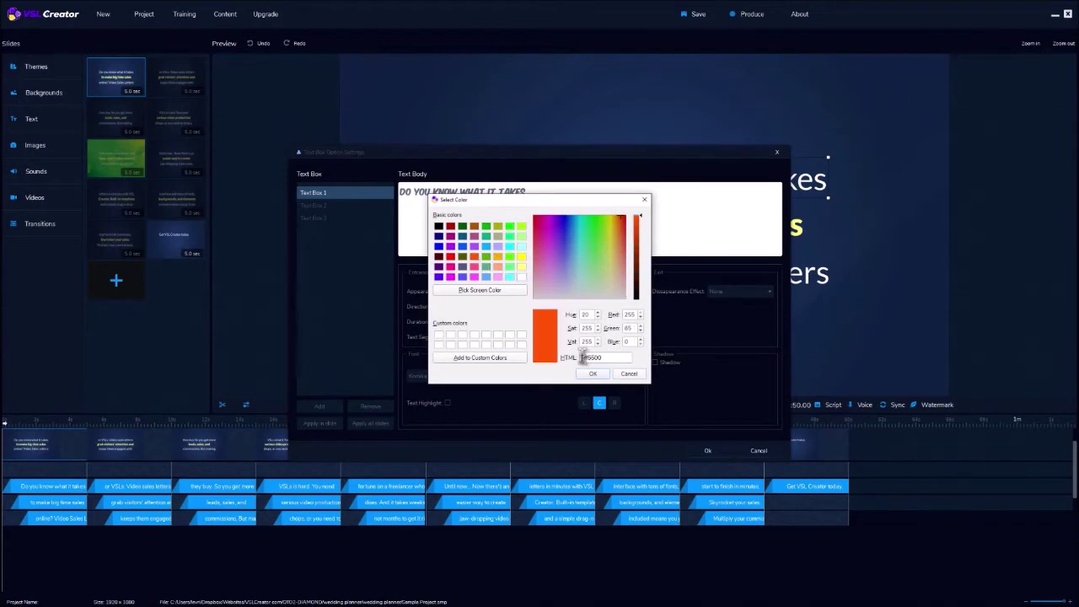
pyautogui.click(593, 373)
pyautogui.click(525, 377)
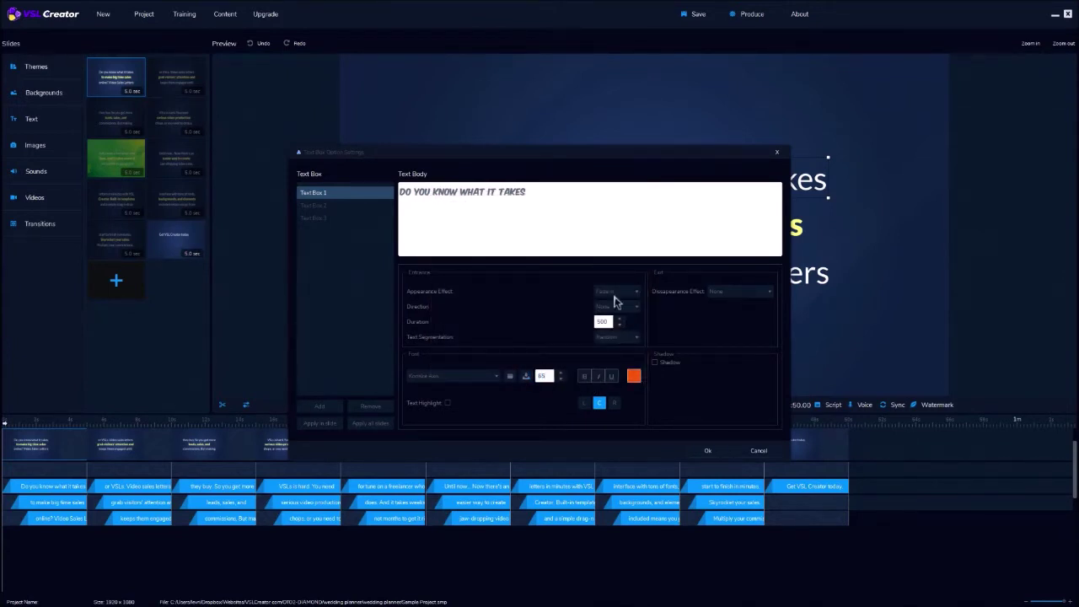
pyautogui.click(615, 297)
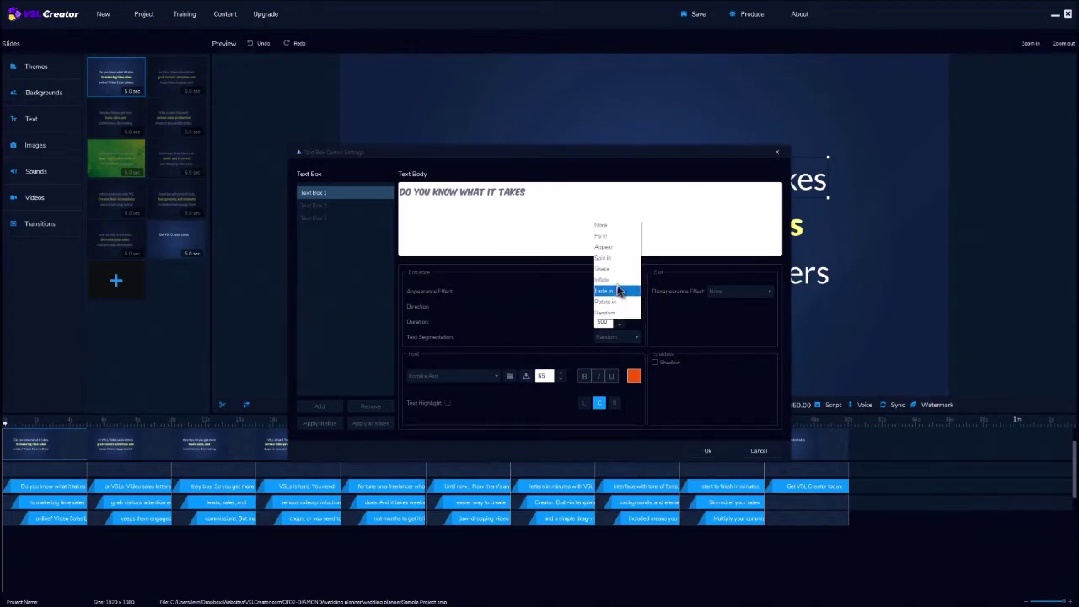
pyautogui.click(619, 234)
pyautogui.click(616, 309)
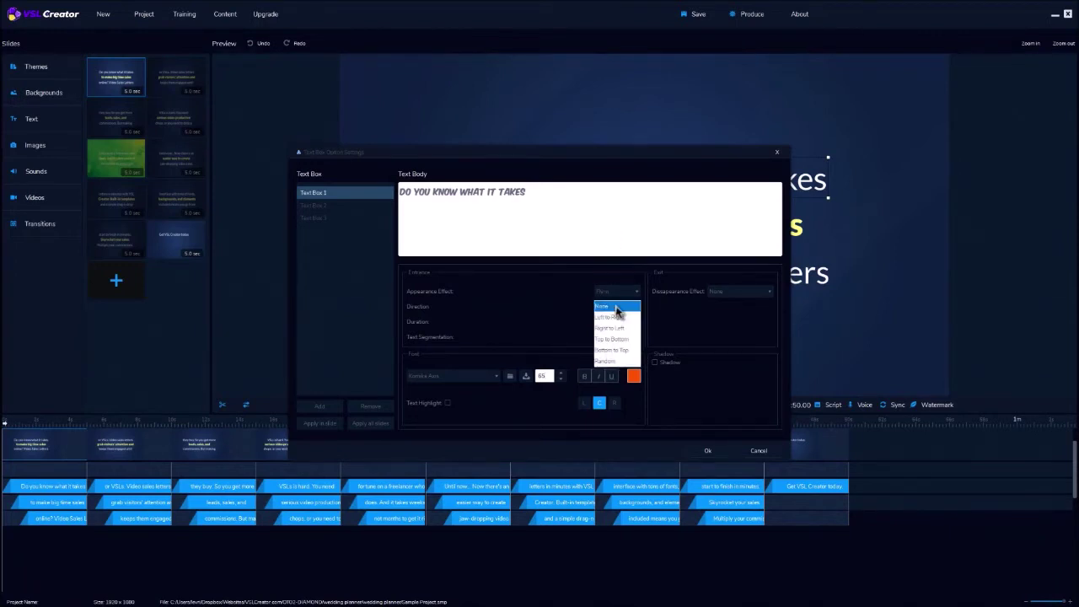
pyautogui.click(621, 345)
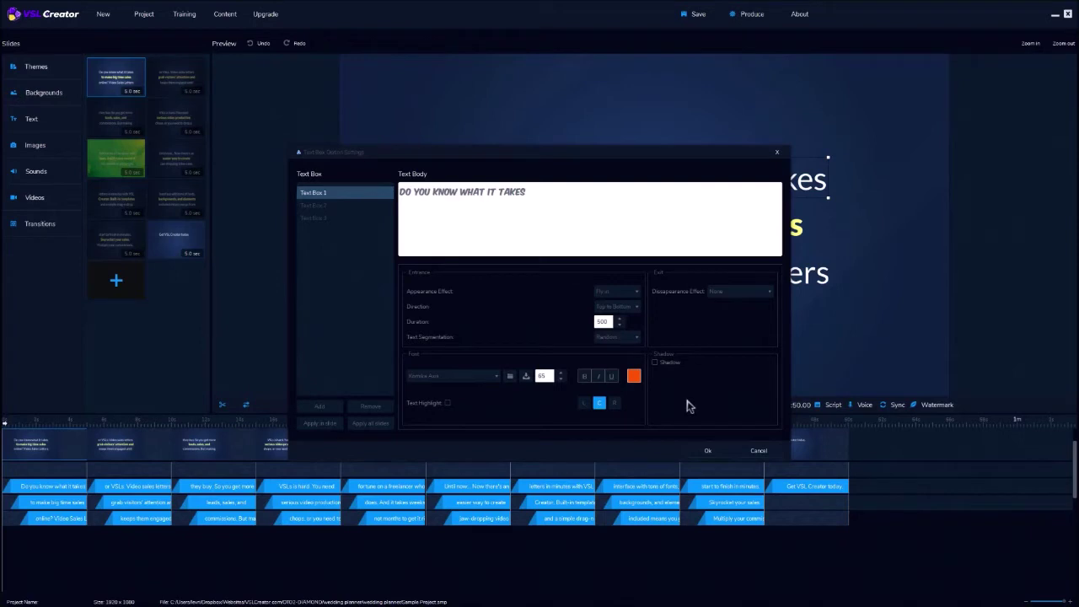
pyautogui.click(707, 450)
pyautogui.click(49, 144)
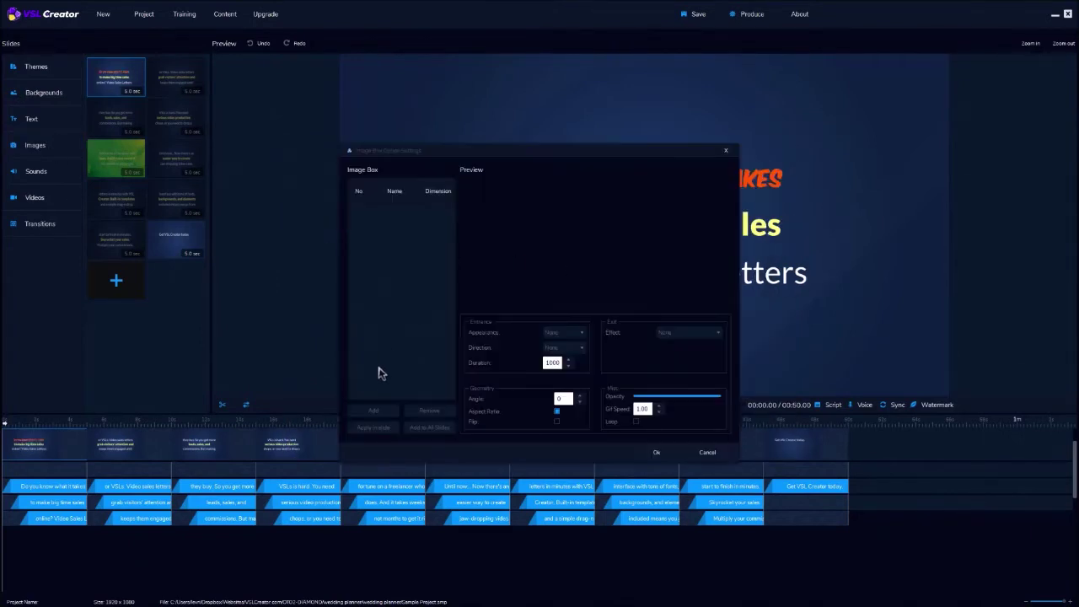
# Add a green button with a DOWNLOAD label below the headline text.
pyautogui.click(374, 411)
pyautogui.click(458, 186)
pyautogui.click(680, 435)
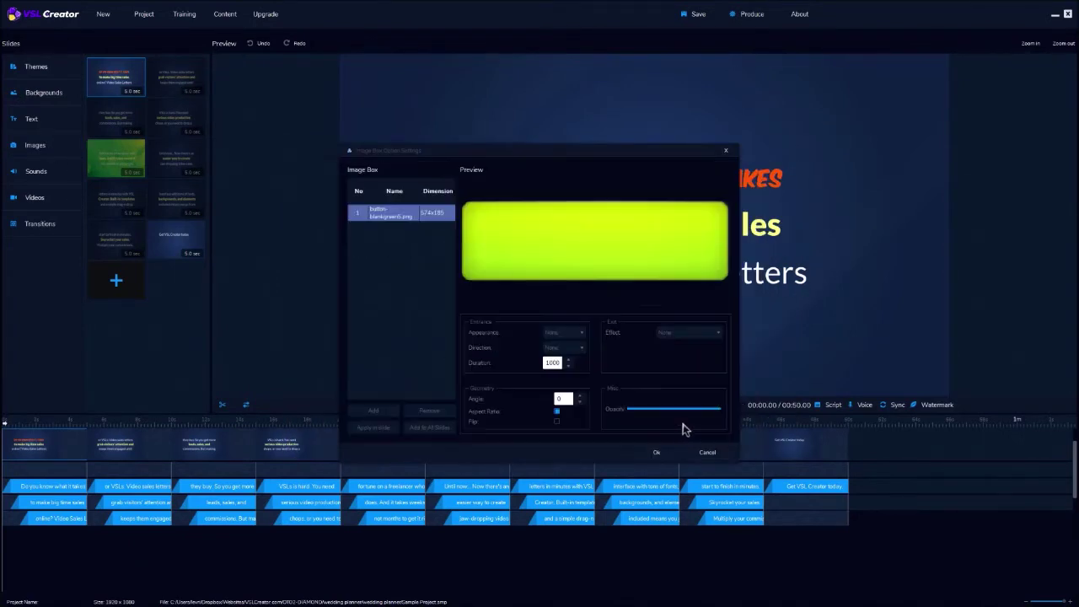
pyautogui.click(651, 451)
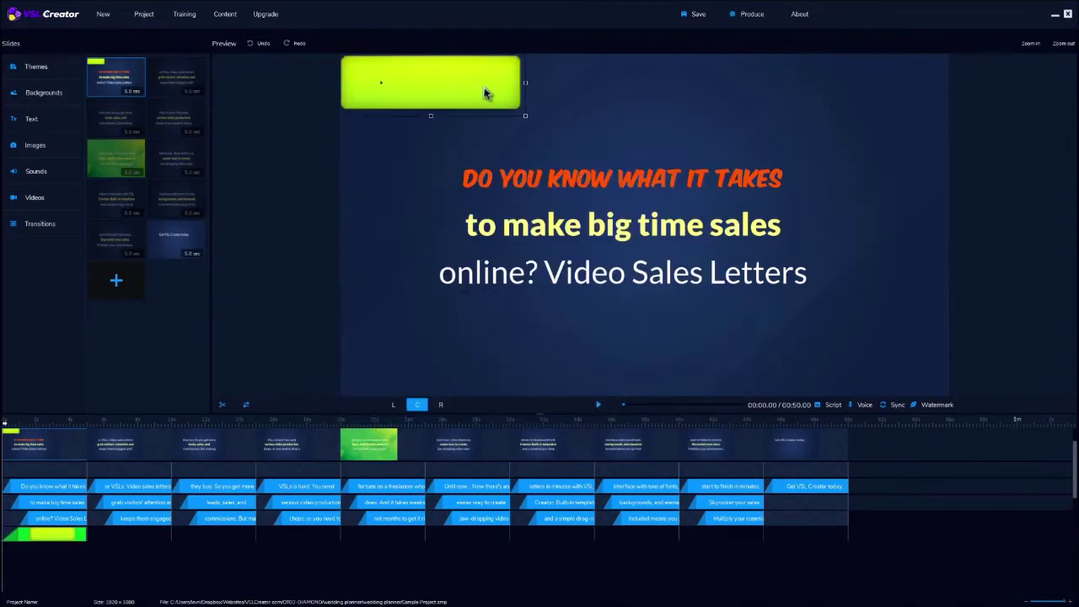
pyautogui.moveTo(484, 93); pyautogui.dragTo(692, 345)
pyautogui.doubleClick(691, 345)
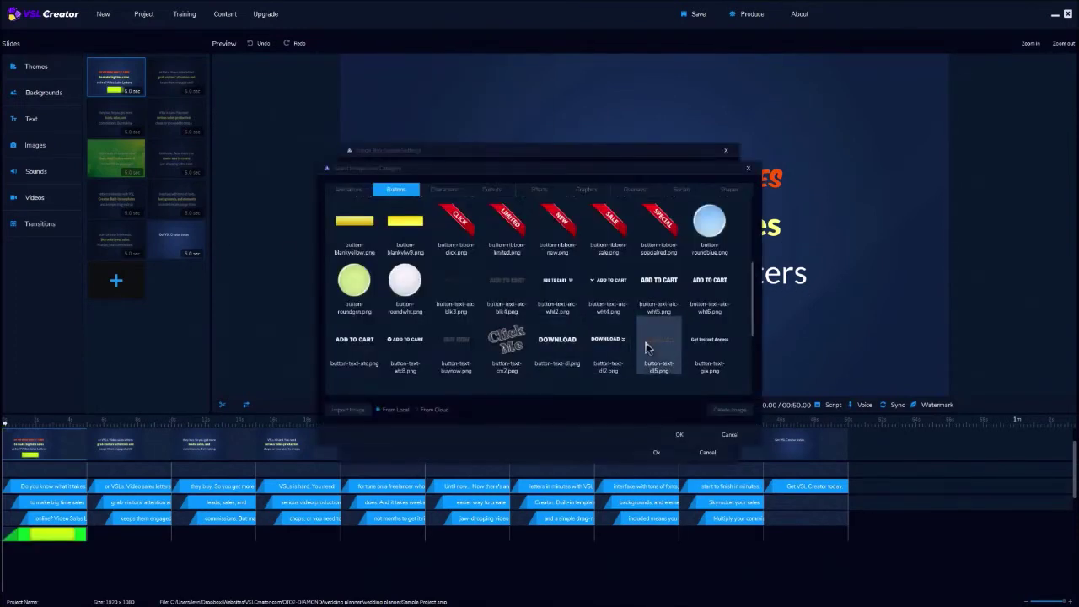
pyautogui.click(678, 435)
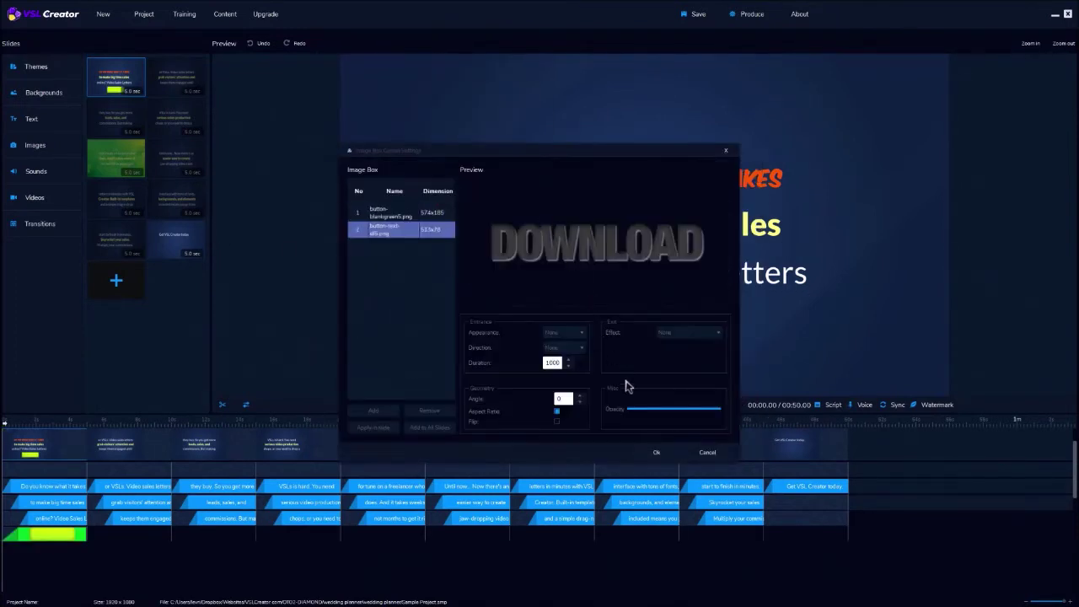
pyautogui.click(655, 453)
pyautogui.moveTo(446, 69); pyautogui.dragTo(658, 337)
# Add the linesfx19-crop.gif swoosh effect to the first slide.
pyautogui.doubleClick(658, 337)
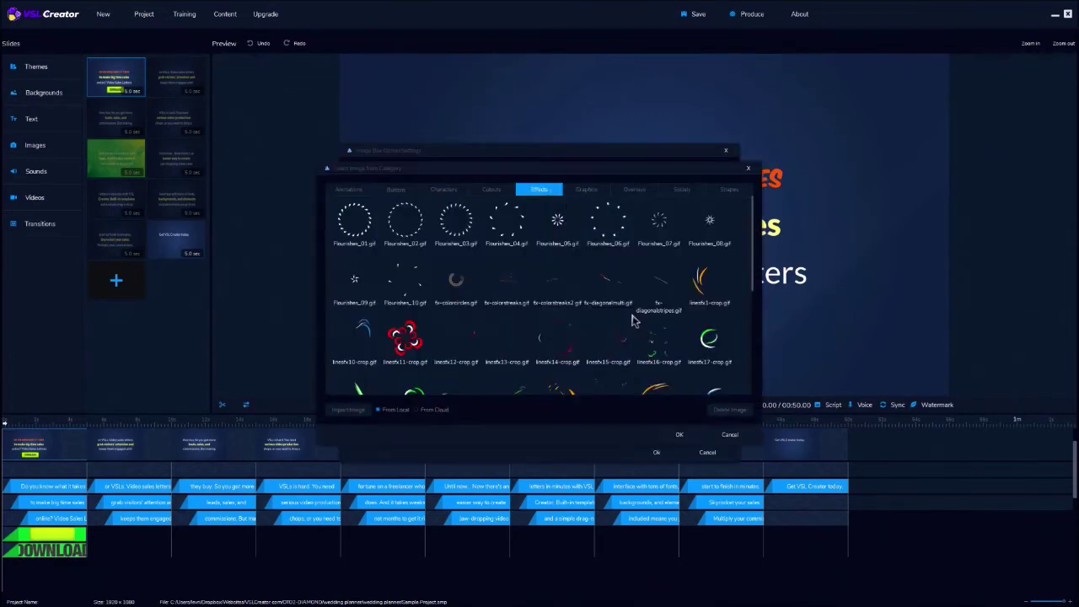
pyautogui.scroll(-3, 633, 320)
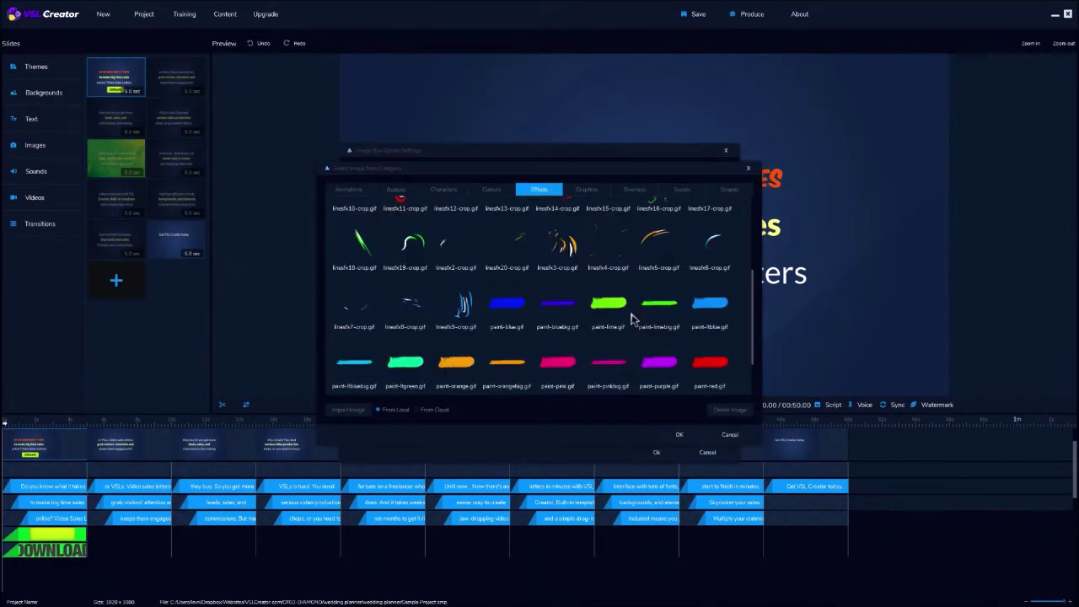
pyautogui.click(420, 252)
pyautogui.click(680, 435)
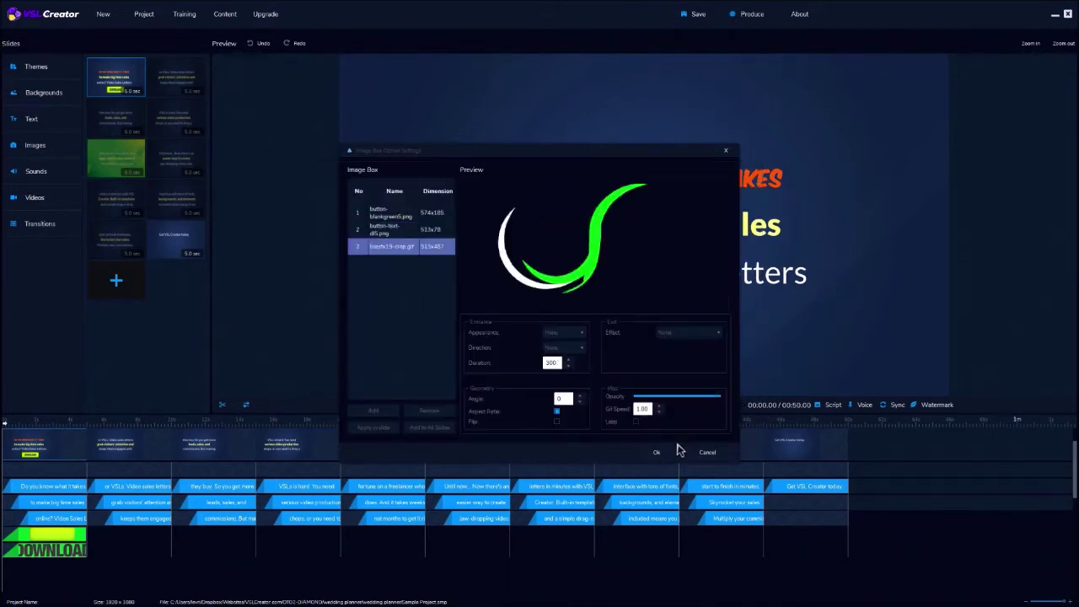
pyautogui.click(657, 452)
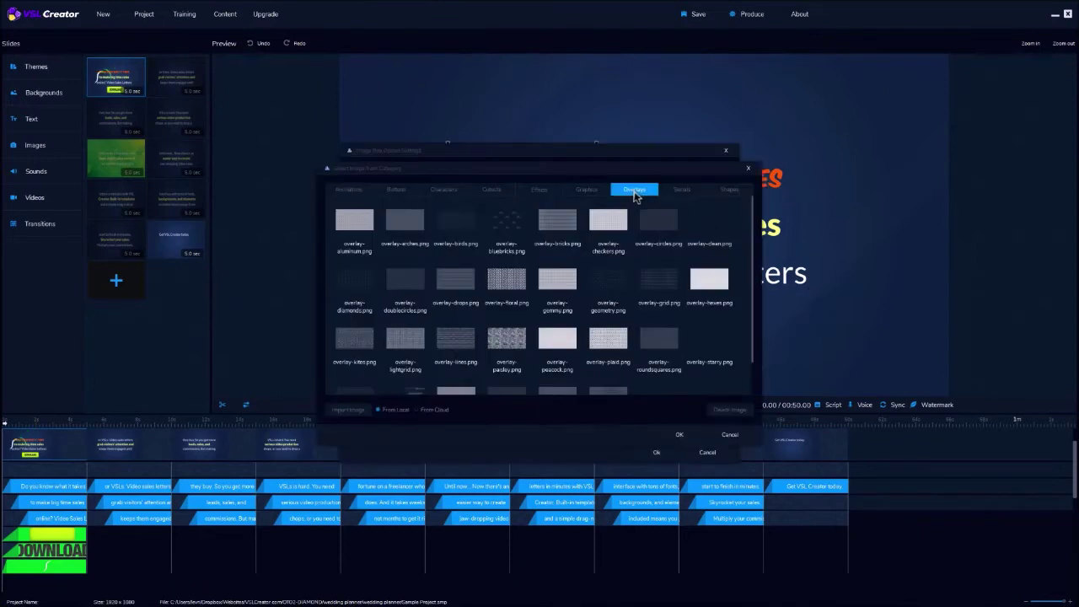
# Browse the Socials and Shapes image categories, then cancel without choosing.
pyautogui.click(679, 193)
pyautogui.click(729, 193)
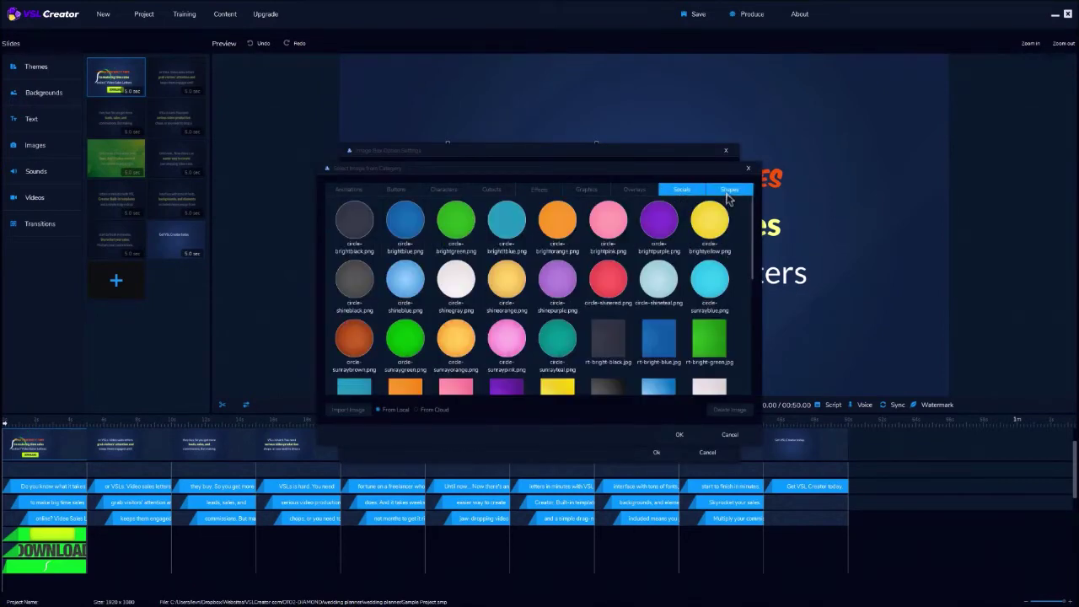
pyautogui.click(730, 434)
# Add Blockbuster as background music with 2-second fade-in and 2-second fade-out.
pyautogui.click(658, 452)
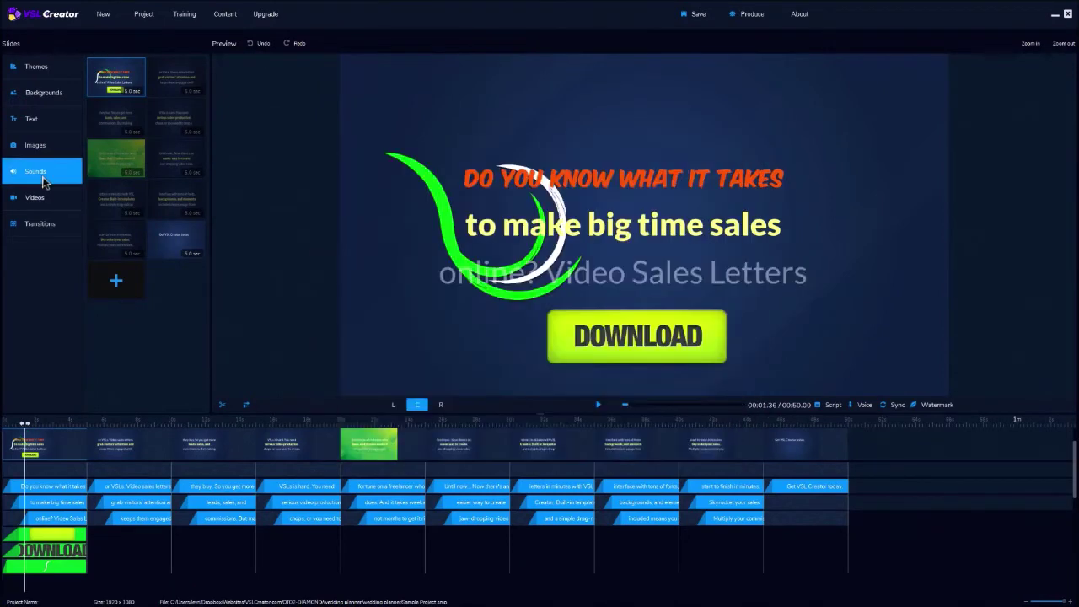
pyautogui.click(44, 181)
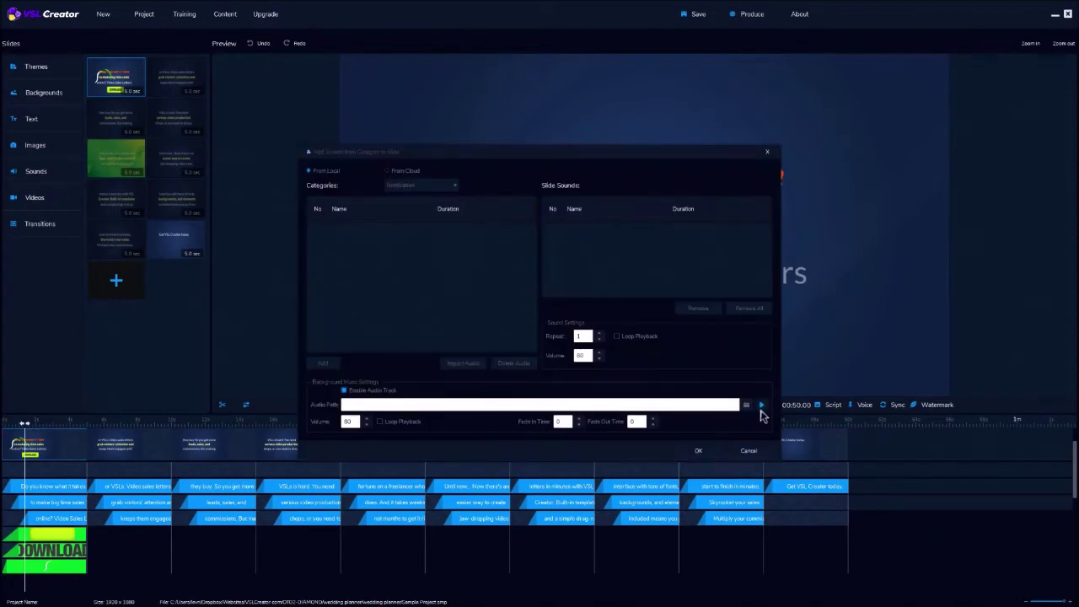
pyautogui.click(746, 405)
pyautogui.click(506, 215)
pyautogui.click(687, 437)
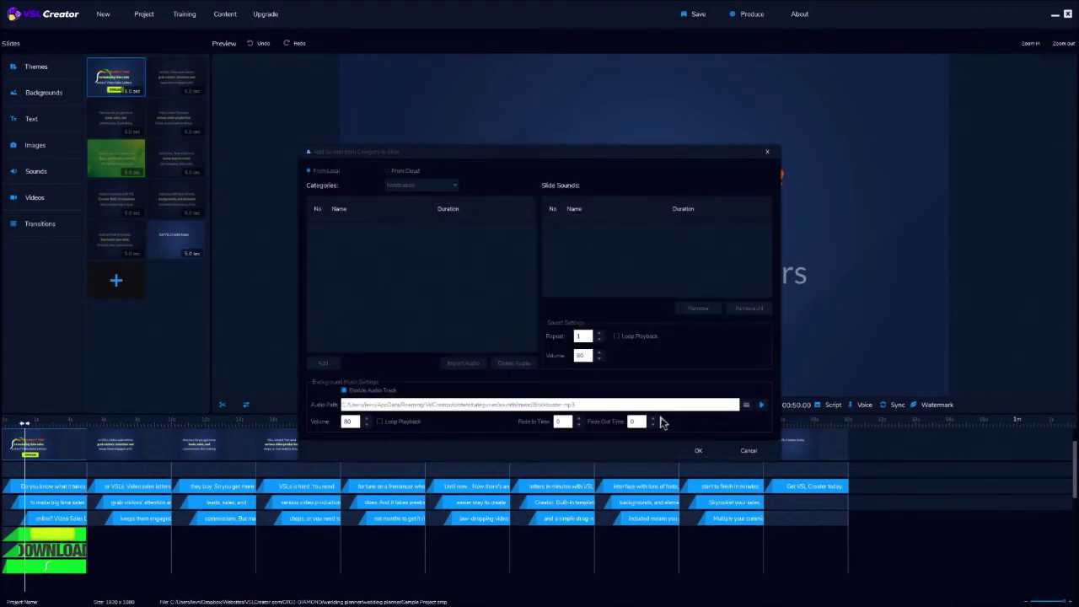
pyautogui.click(557, 421)
pyautogui.write('2')
pyautogui.click(633, 422)
pyautogui.write('2')
pyautogui.click(699, 451)
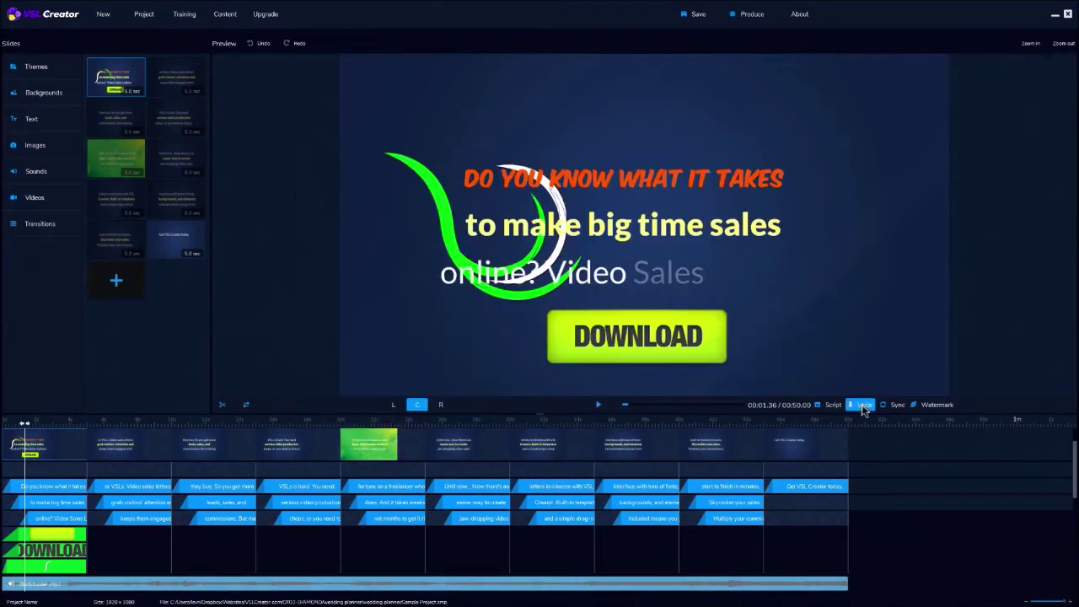
# Keep English US as the speech language and pick a voice from the list.
pyautogui.click(864, 407)
pyautogui.click(687, 371)
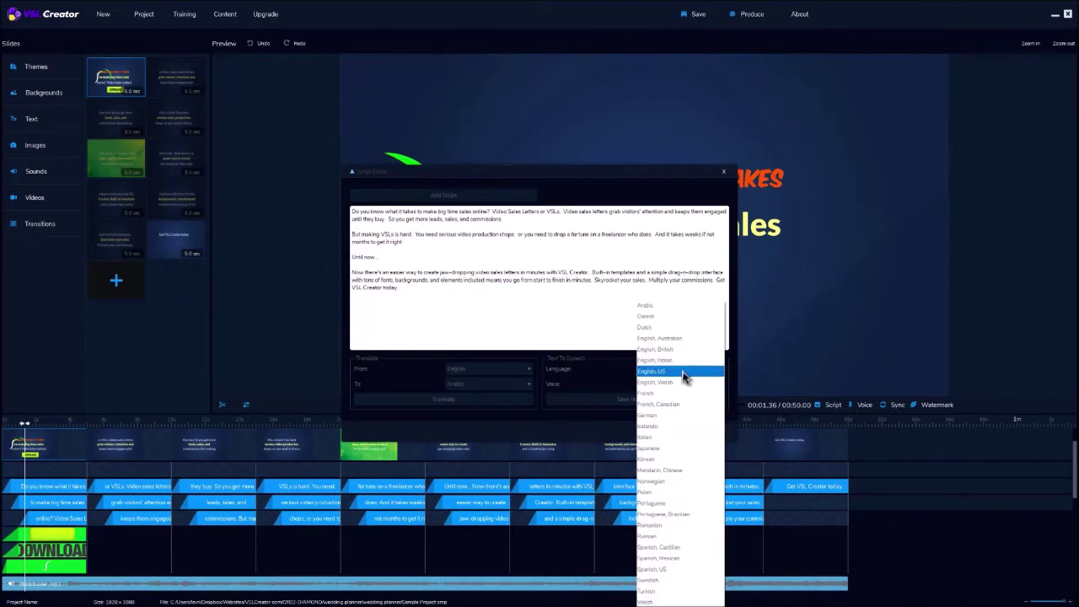
pyautogui.click(685, 377)
pyautogui.click(681, 391)
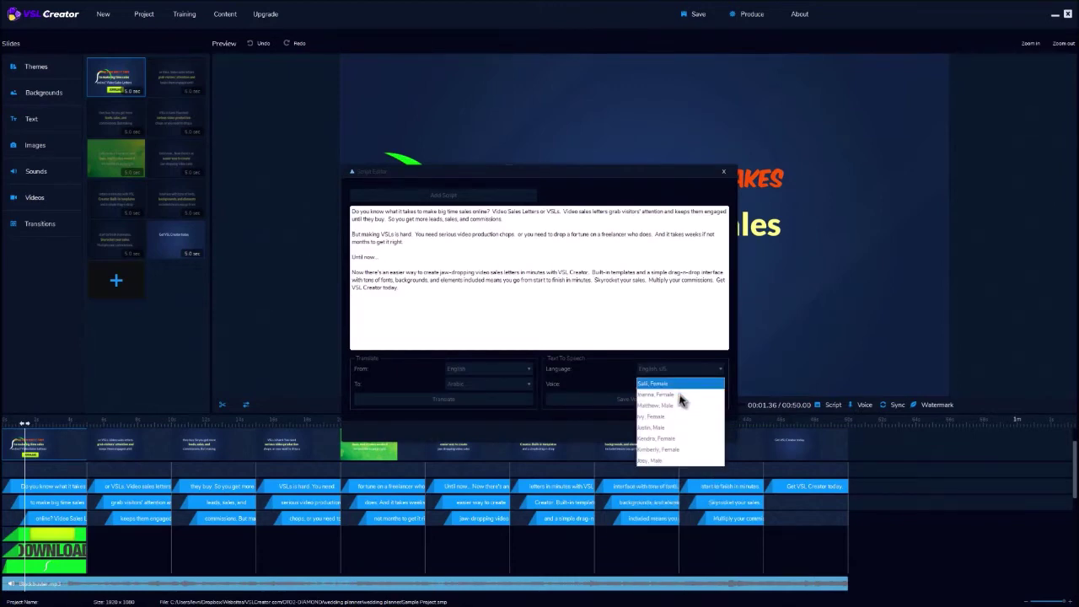
pyautogui.click(679, 405)
pyautogui.click(826, 417)
# Give slide one a Gif Animation transition using colorcircles.gif.
pyautogui.click(56, 220)
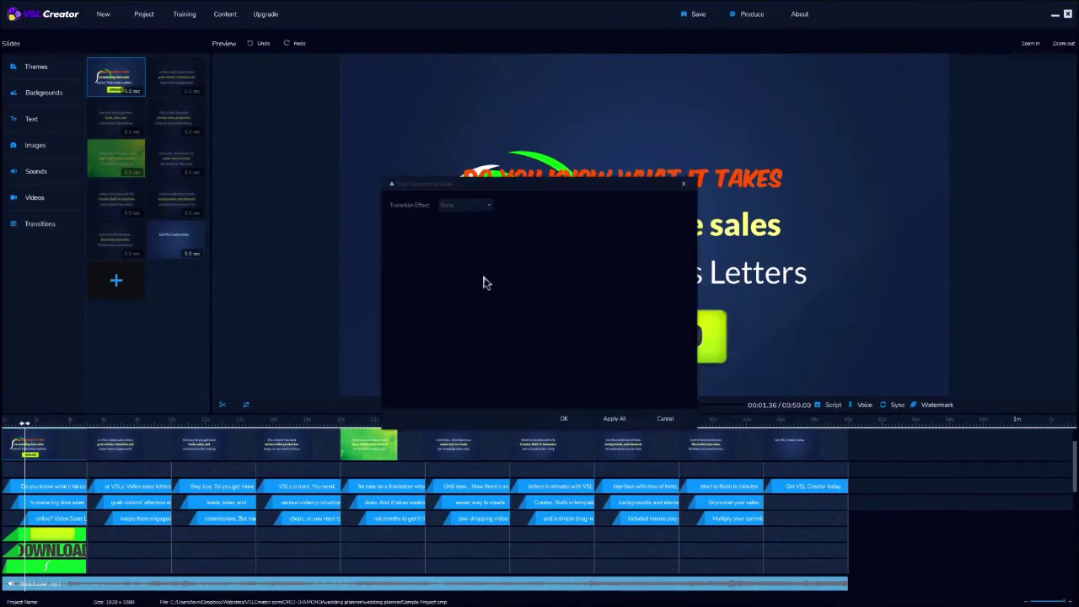
pyautogui.click(455, 209)
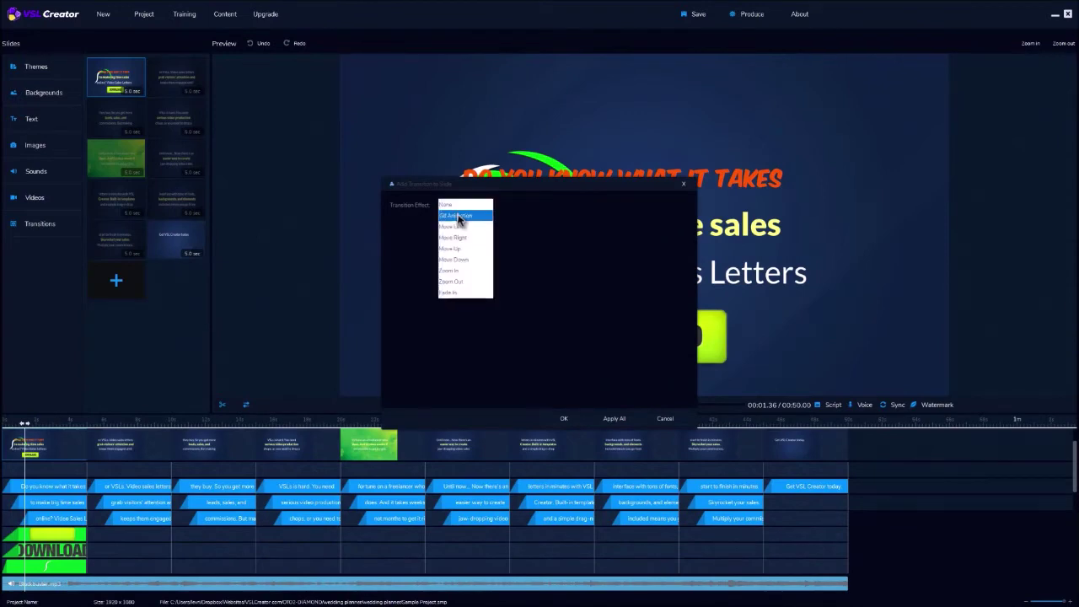
pyautogui.click(461, 218)
pyautogui.click(681, 205)
pyautogui.click(685, 432)
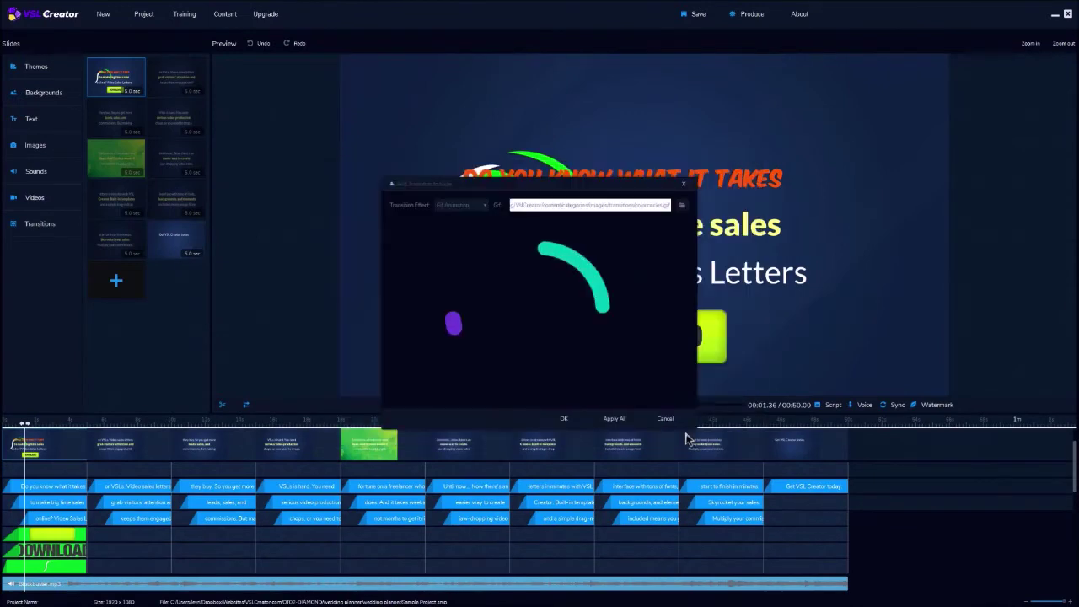
pyautogui.click(565, 419)
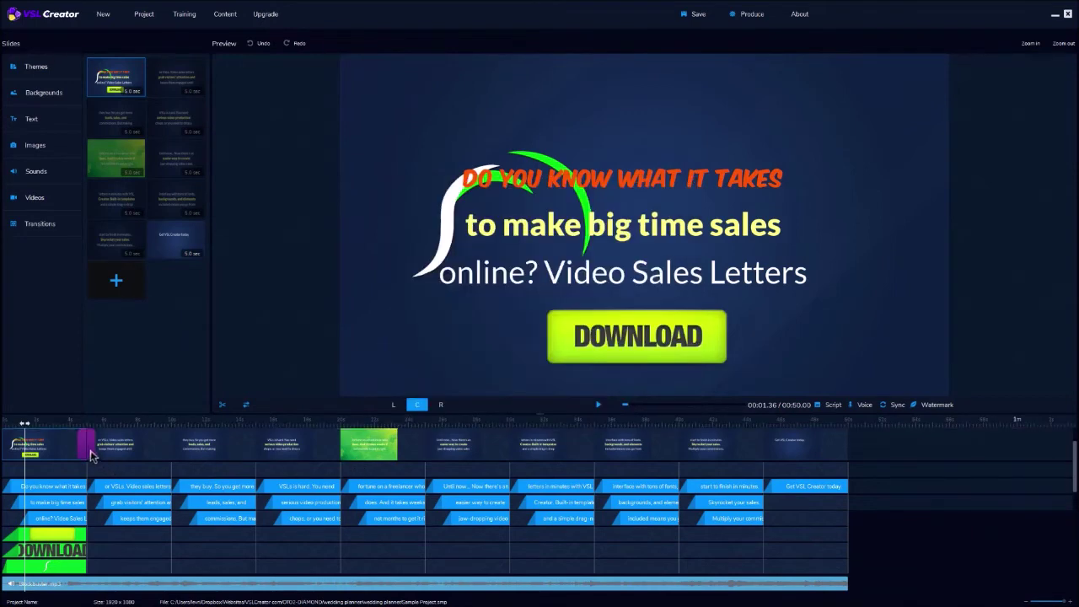
pyautogui.click(182, 74)
# Reorder slide one's text so 'to make big time sales' sits above 'DO YOU KNOW WHAT IT TAKES'.
pyautogui.click(118, 79)
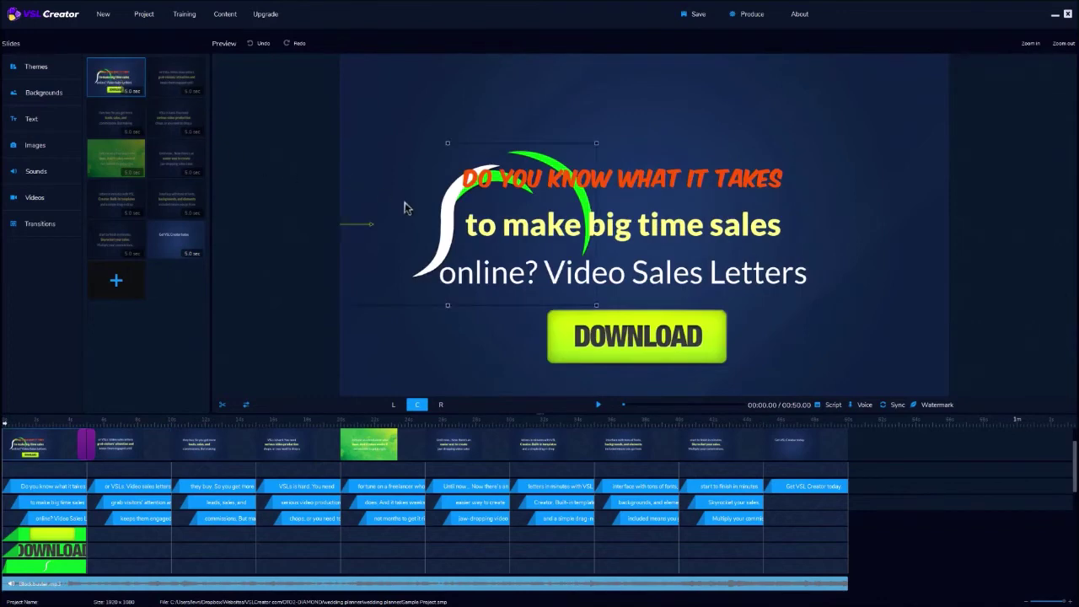
pyautogui.click(712, 179)
pyautogui.moveTo(712, 179); pyautogui.dragTo(783, 192)
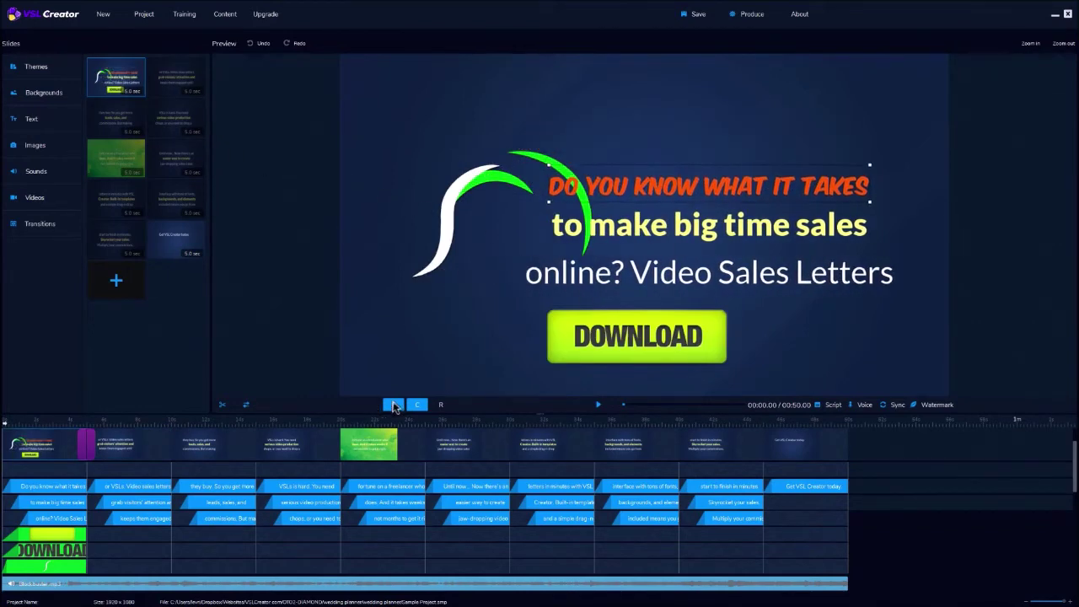
pyautogui.click(393, 405)
pyautogui.click(729, 216)
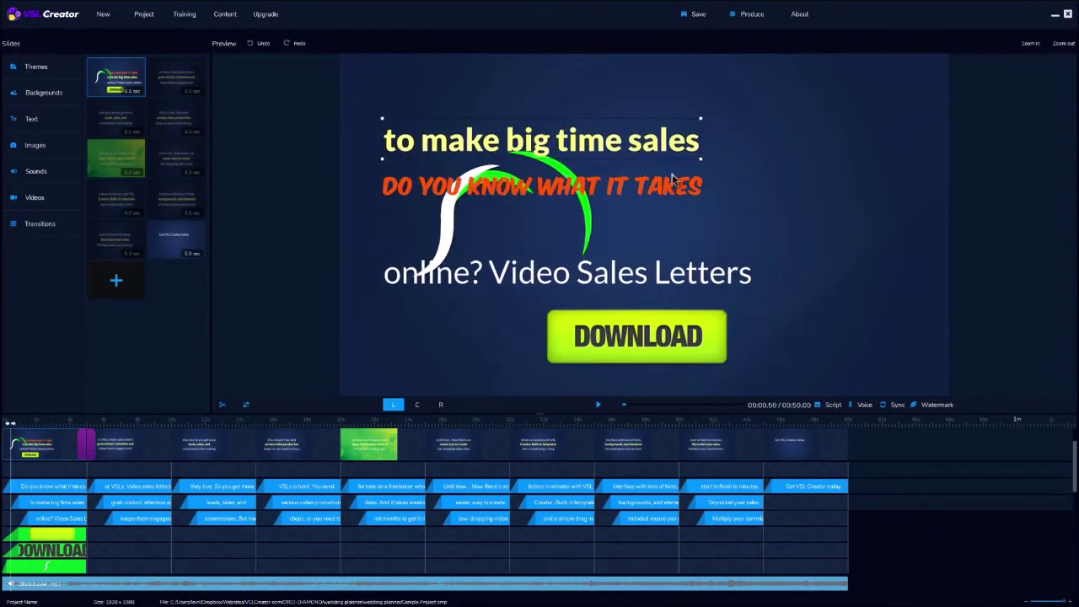
pyautogui.moveTo(731, 168); pyautogui.dragTo(756, 104)
pyautogui.click(440, 404)
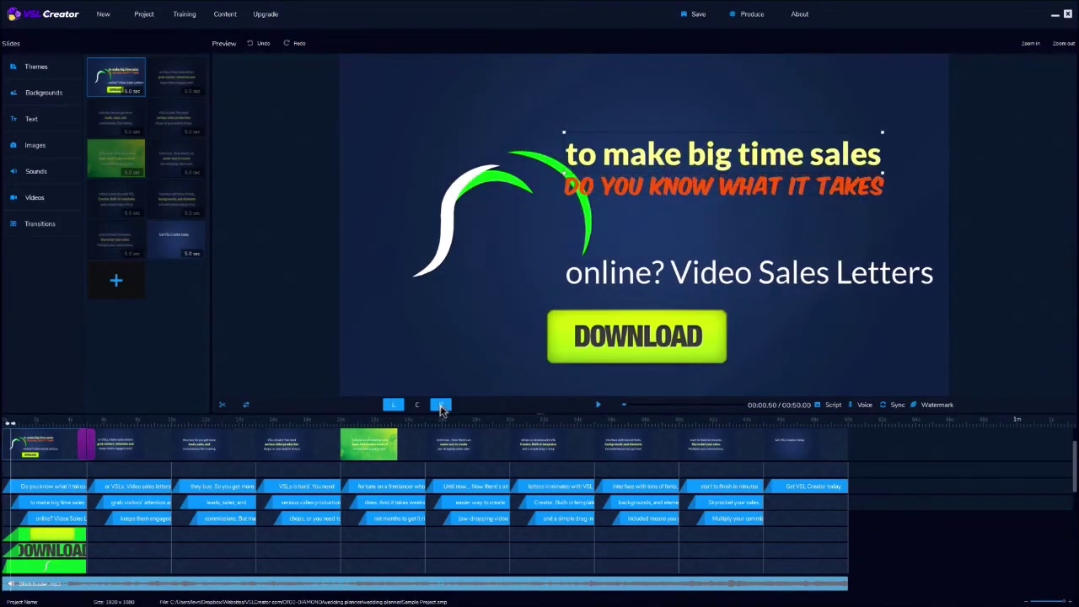
# Resize the DOWNLOAD button, move the swoosh to the top-left and centre the text.
pyautogui.click(612, 341)
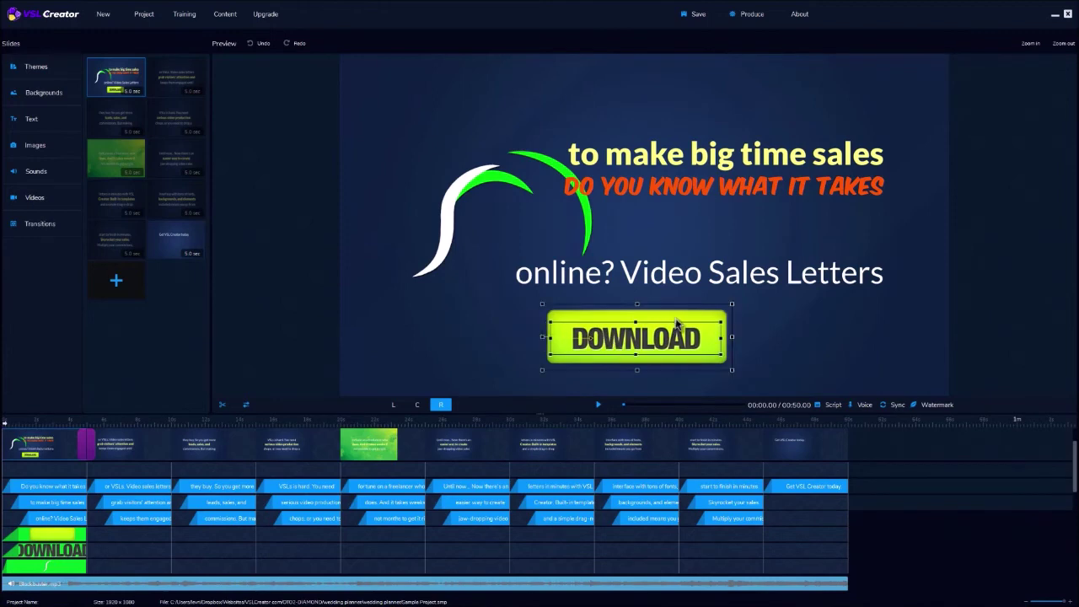
pyautogui.moveTo(733, 306); pyautogui.dragTo(714, 323)
pyautogui.moveTo(496, 202); pyautogui.dragTo(460, 113)
pyautogui.click(416, 405)
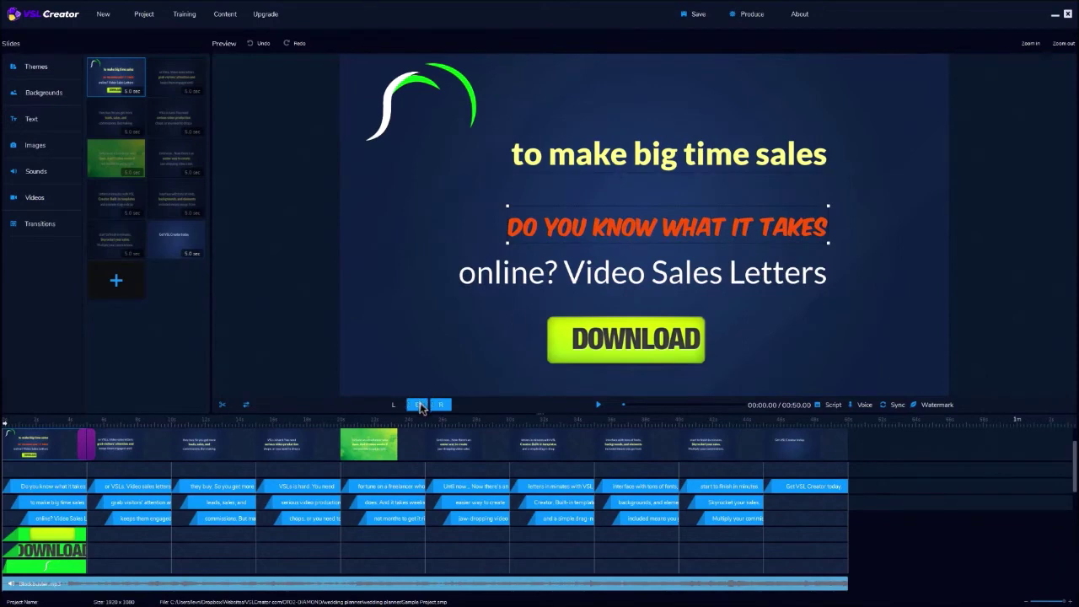
pyautogui.moveTo(696, 164); pyautogui.dragTo(695, 187)
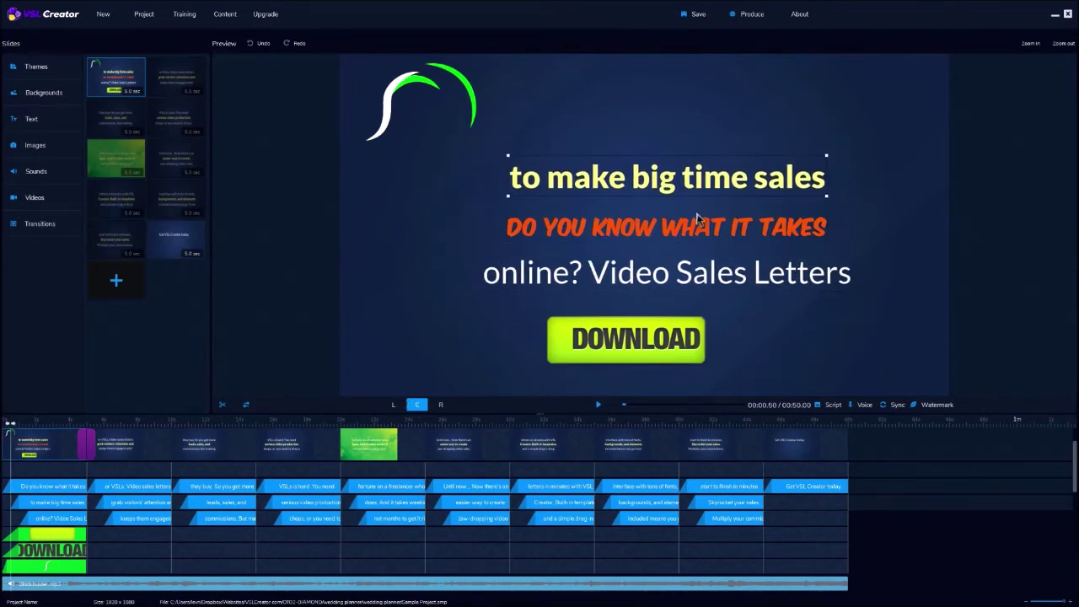
pyautogui.click(677, 320)
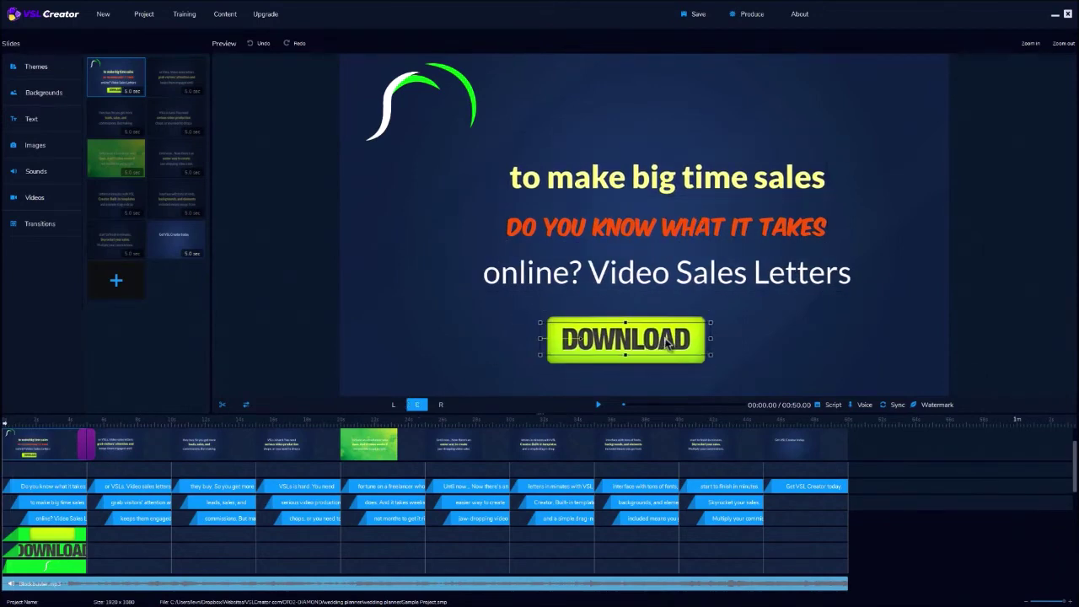
pyautogui.moveTo(476, 123); pyautogui.dragTo(481, 143)
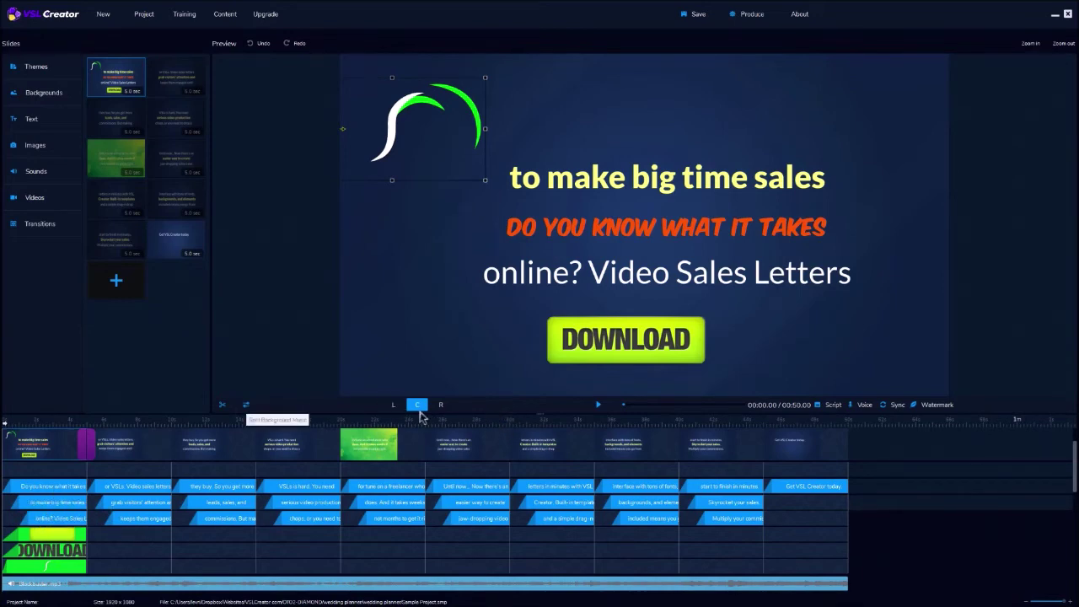
pyautogui.click(597, 411)
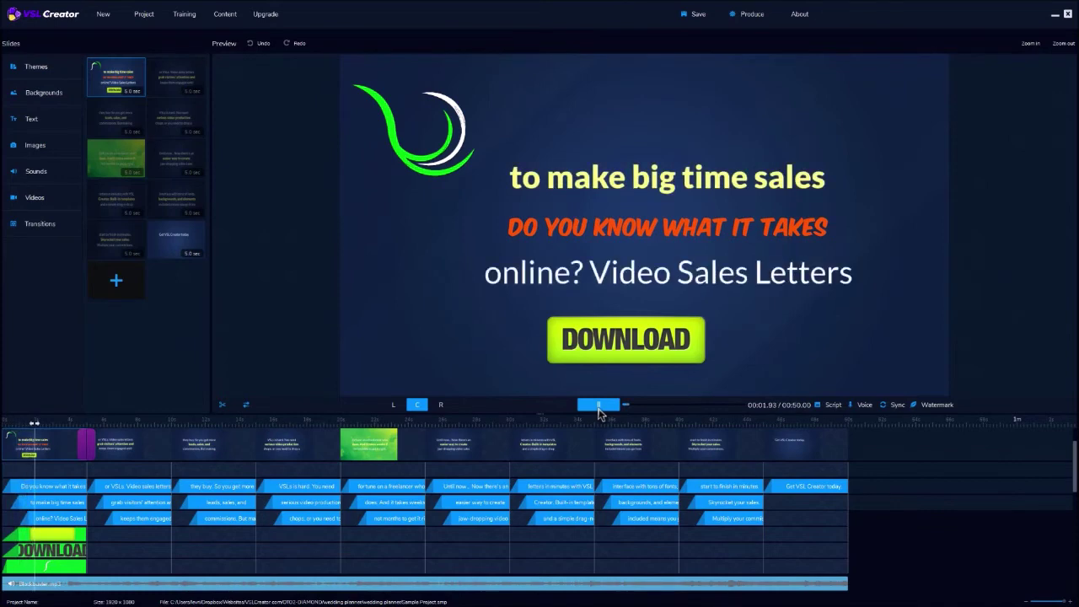
# Delay the second and third caption lines on the timeline and replay the preview.
pyautogui.click(599, 407)
pyautogui.moveTo(49, 497); pyautogui.dragTo(83, 567)
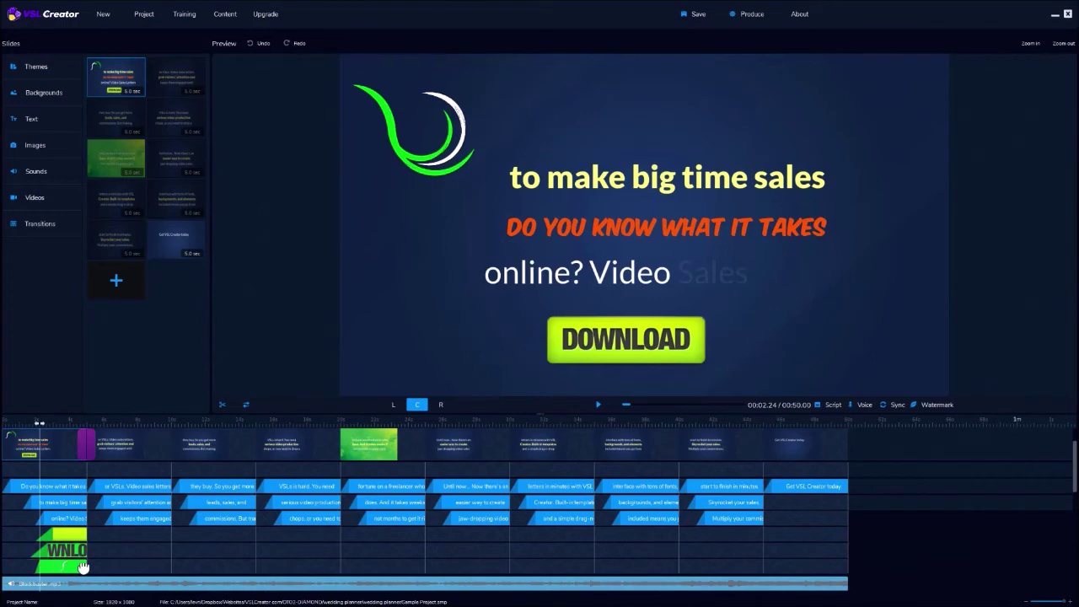
pyautogui.click(600, 405)
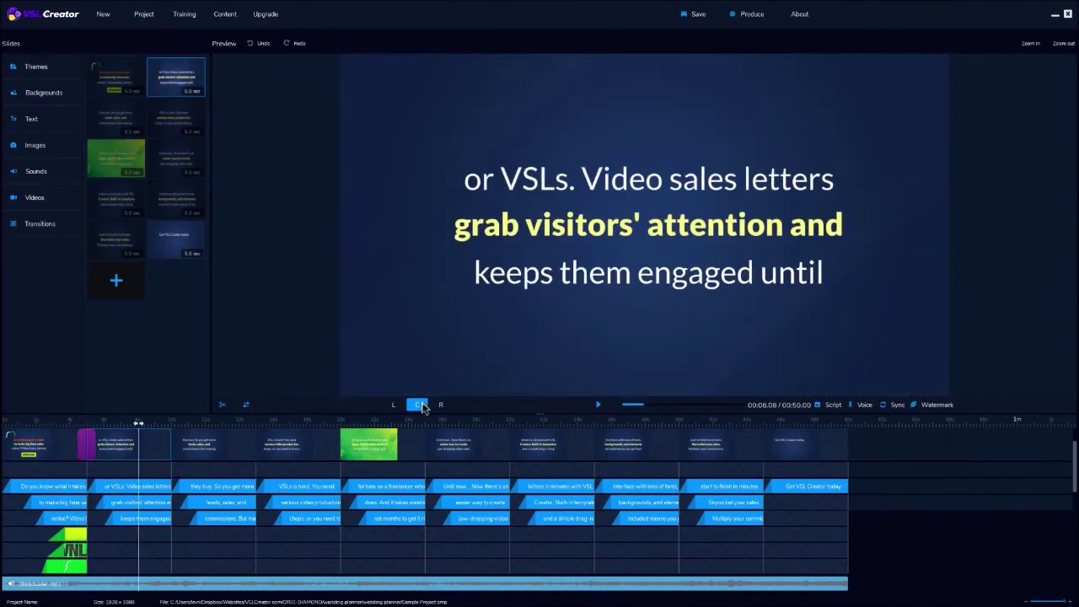
# Open the Produce export settings and set the quality to High at 1920 x 1080 Full HD.
pyautogui.click(749, 16)
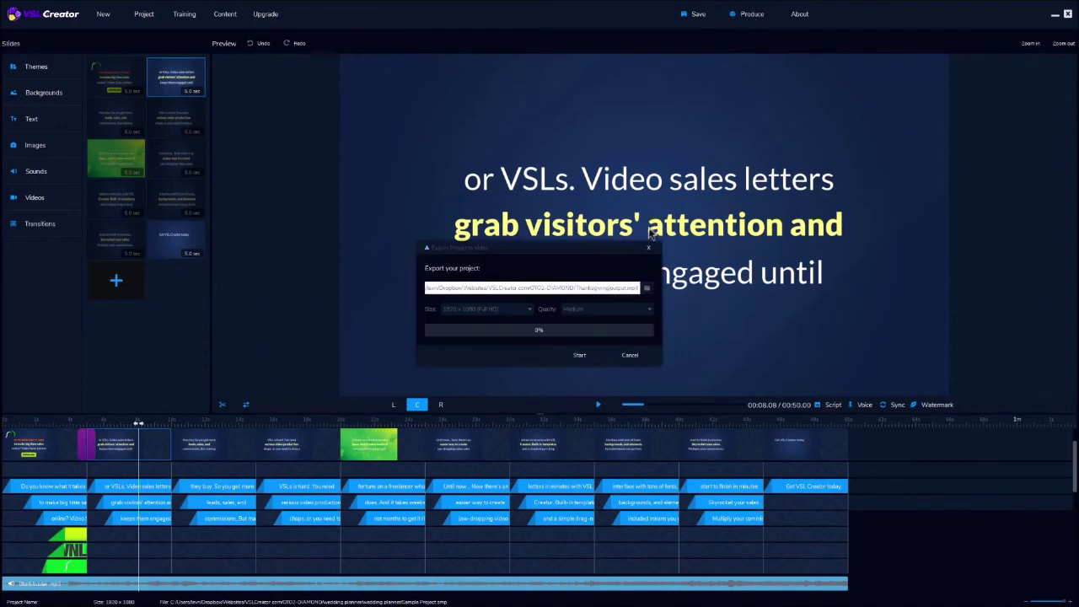
pyautogui.click(613, 310)
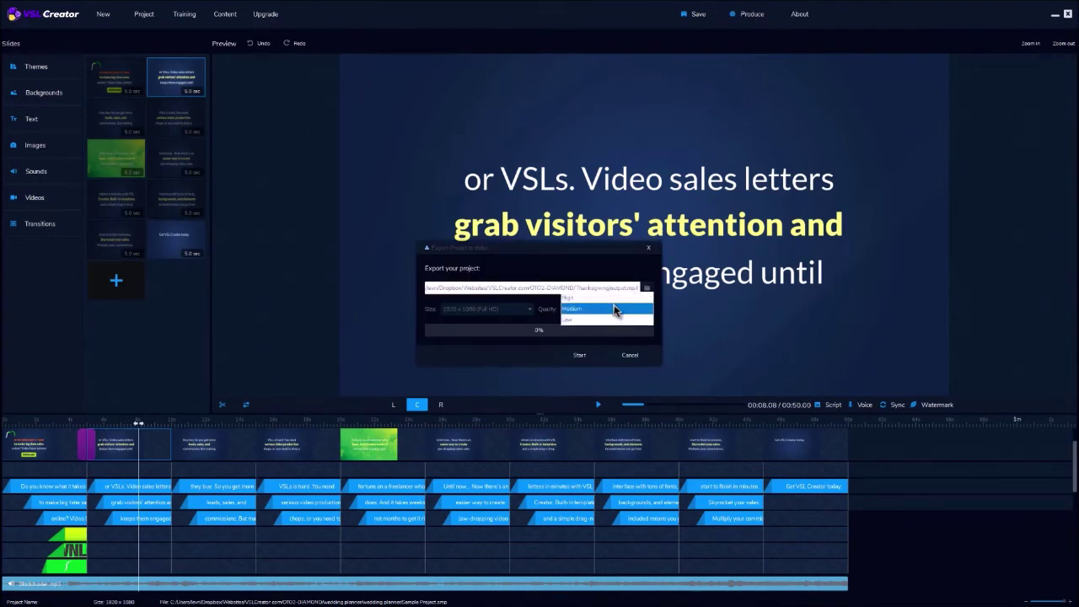
pyautogui.click(613, 299)
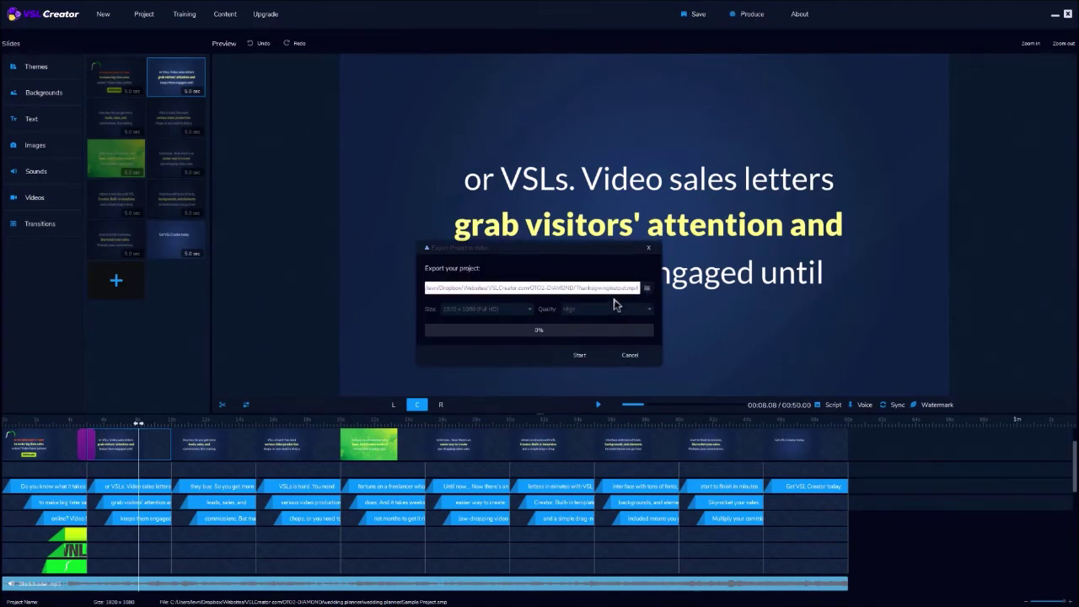